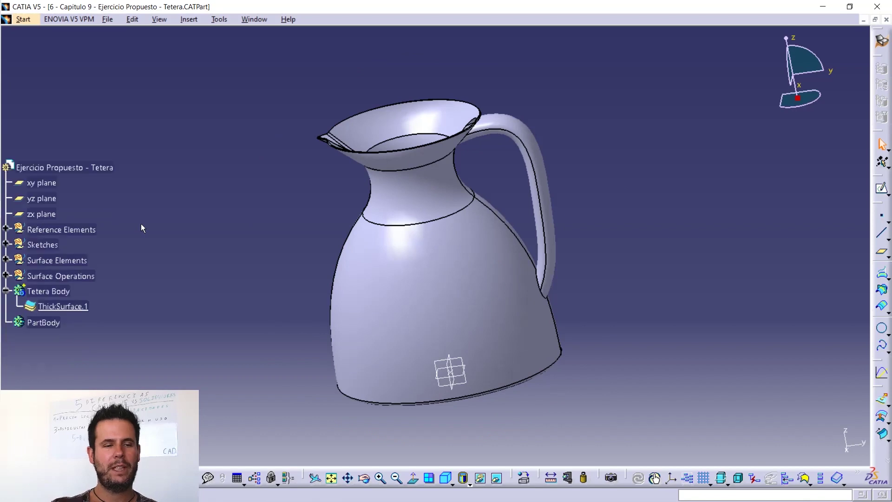
# Examine how the Tetera part is organised in the tree, from Reference Elements, Sketches and the surface sets to Tetera Body.
pyautogui.click(21, 185)
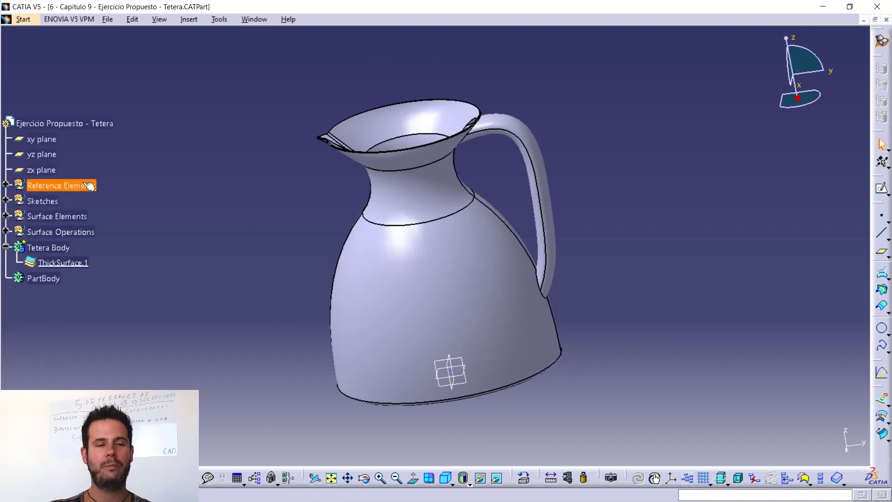
pyautogui.click(44, 202)
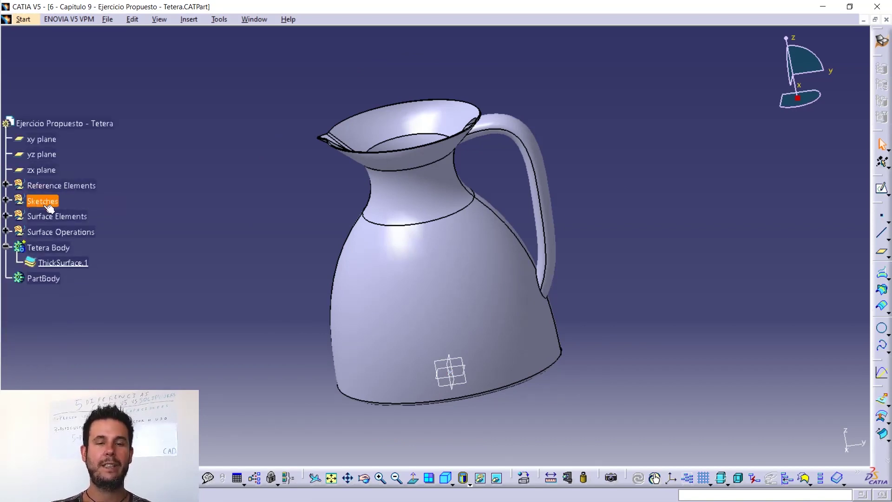
pyautogui.click(165, 235)
pyautogui.click(74, 218)
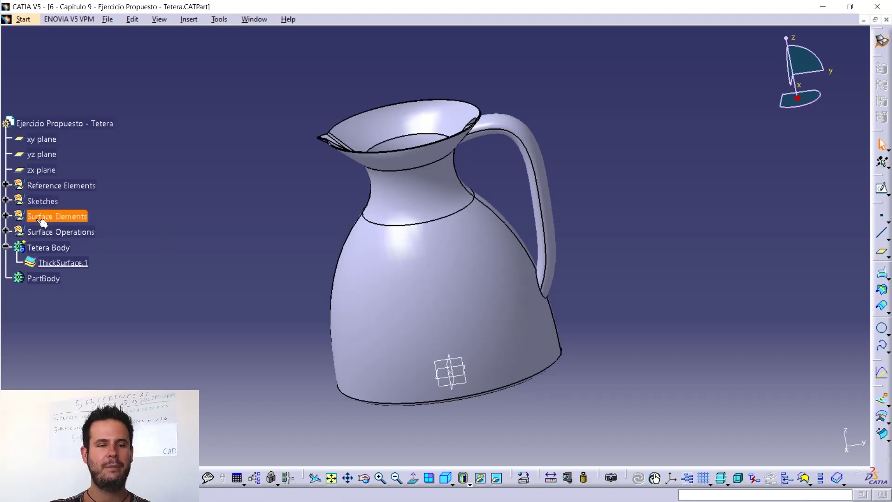
pyautogui.click(94, 219)
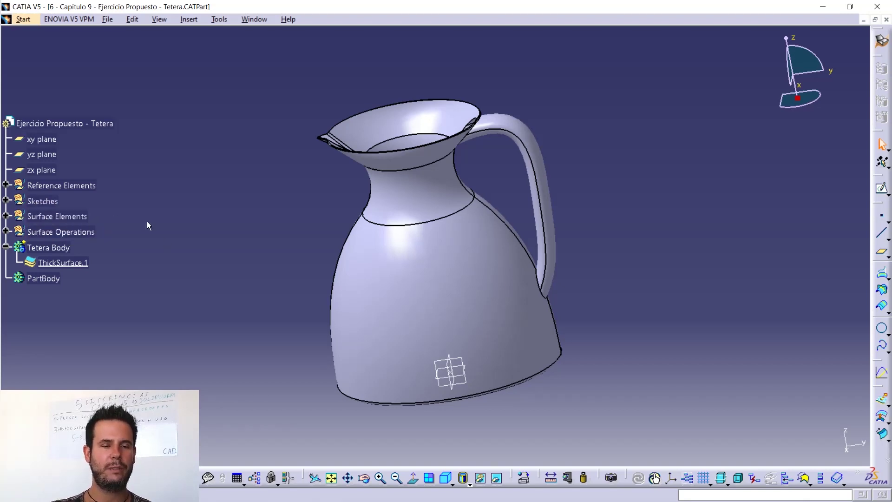
pyautogui.click(65, 232)
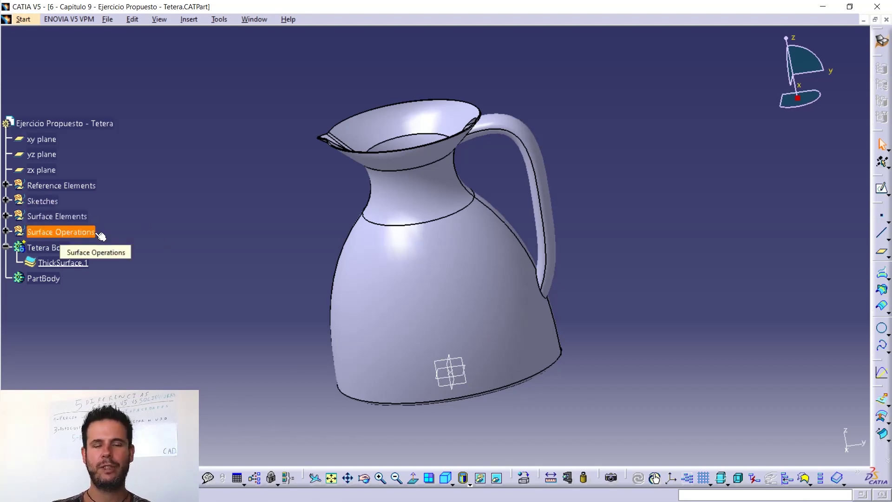
pyautogui.click(90, 199)
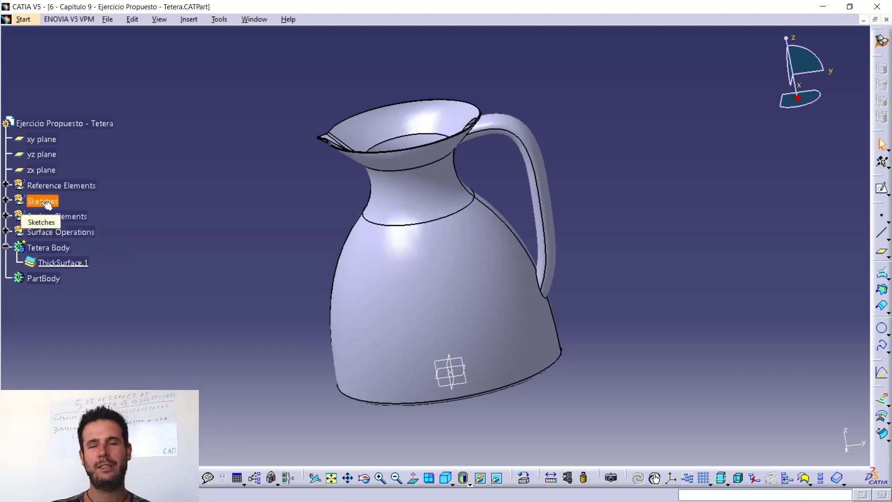
pyautogui.click(28, 251)
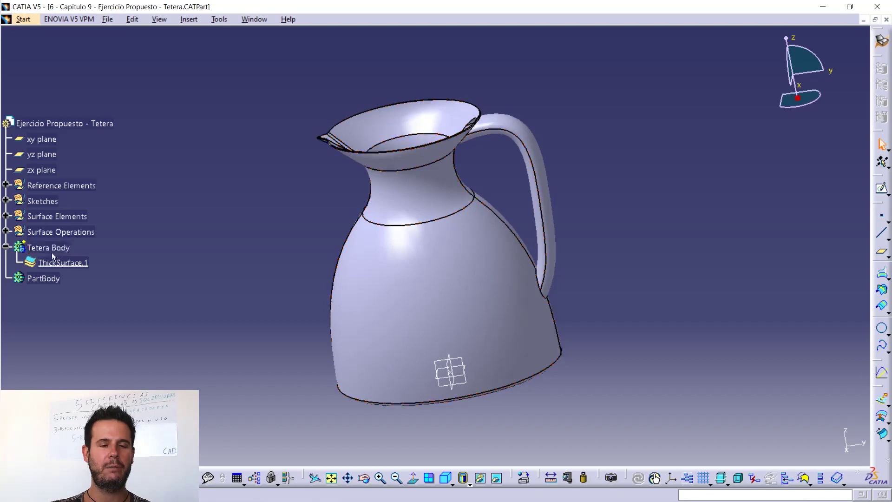
pyautogui.click(11, 252)
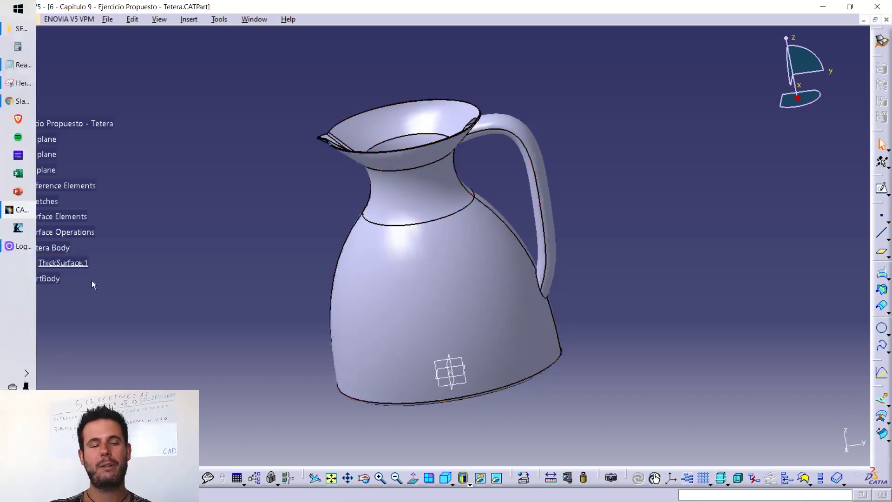
pyautogui.click(18, 249)
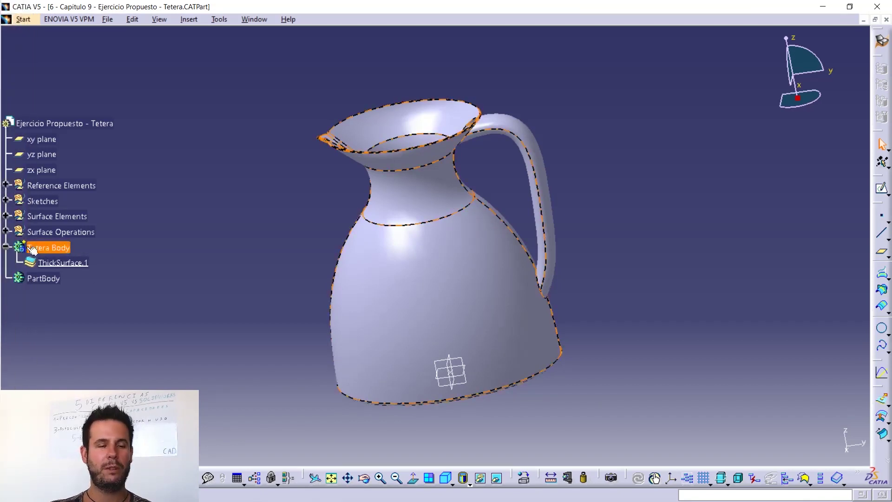
# Review the available commands for inserting bodies and geometrical sets, and locate PartBody in the tree.
pyautogui.click(24, 272)
pyautogui.click(188, 19)
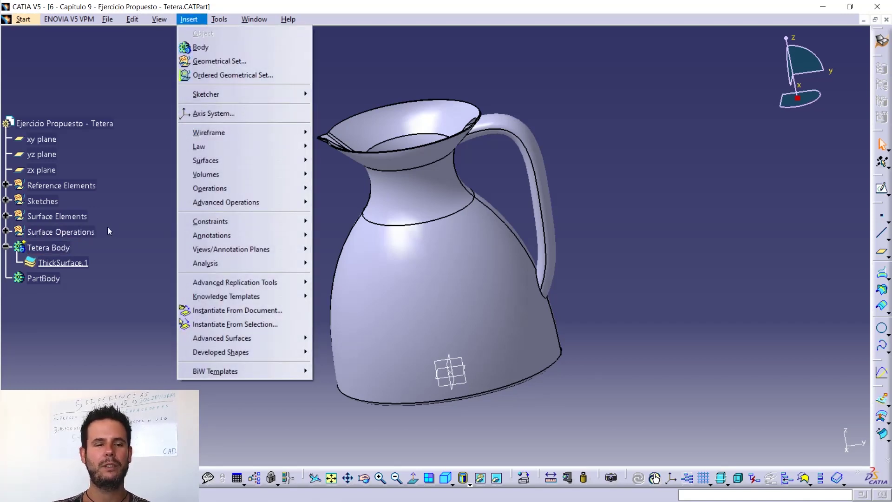
pyautogui.click(97, 307)
pyautogui.click(51, 279)
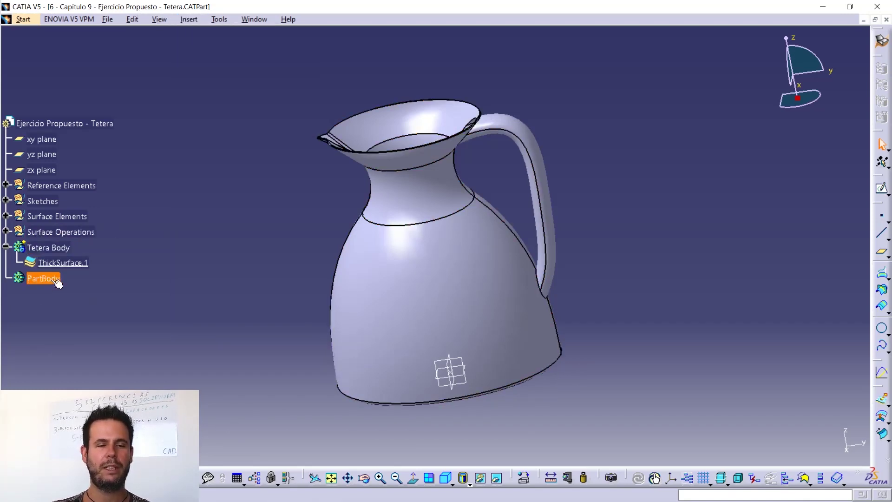
# Display the teapot's hidden construction geometry and return to the visible space.
pyautogui.click(42, 247)
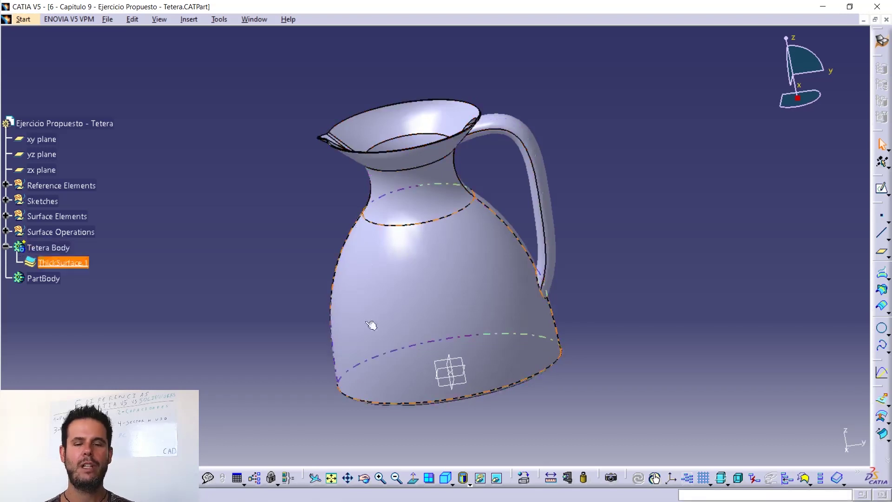
pyautogui.click(497, 478)
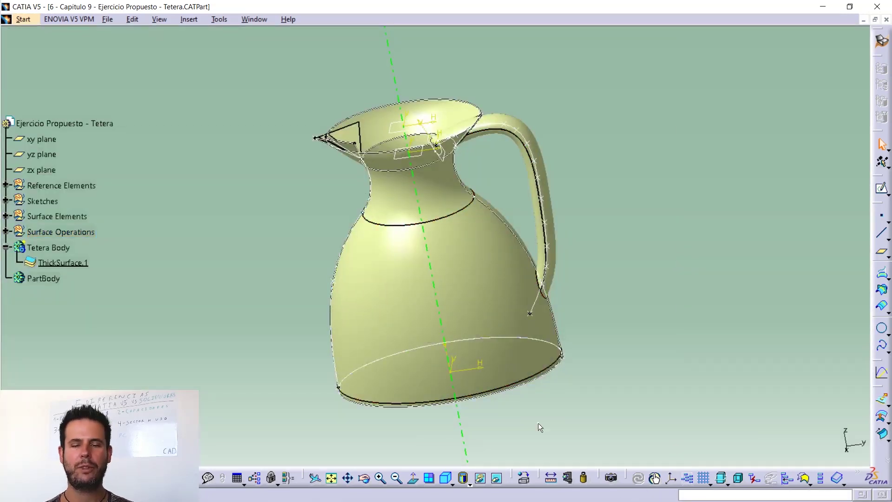
pyautogui.click(496, 478)
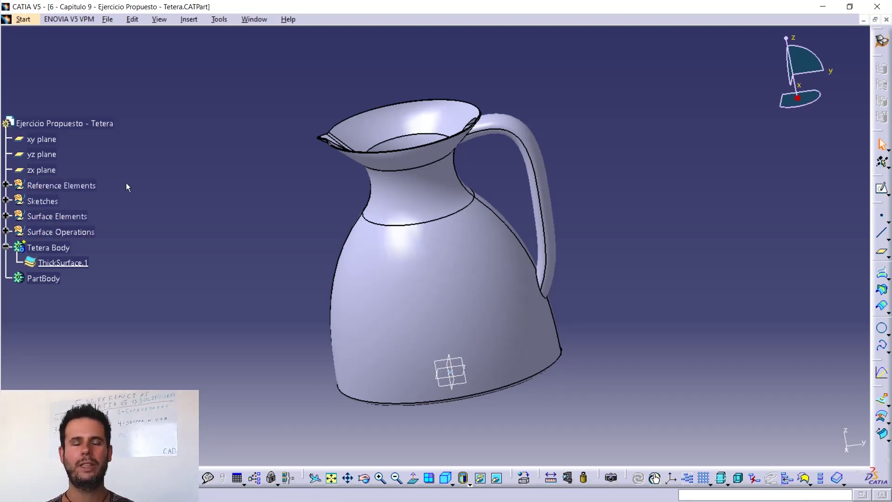
# Inspect the contents of the Surface Operations and Surface Elements sets, leaving Surface Elements and Tetera Body collapsed in the tree.
pyautogui.click(6, 231)
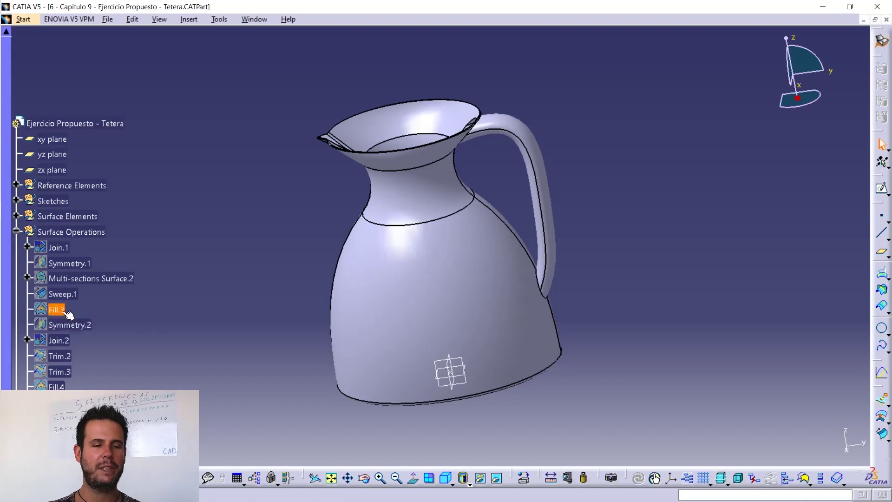
pyautogui.click(16, 216)
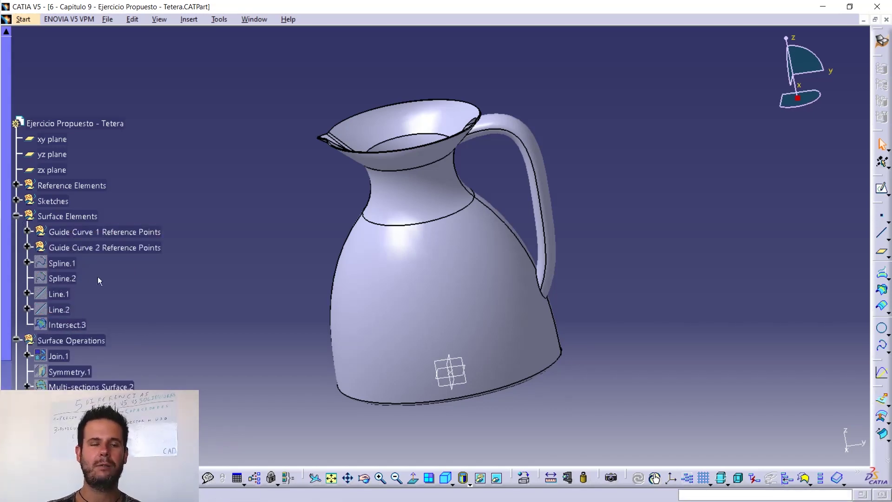
pyautogui.scroll(-1, 61, 316)
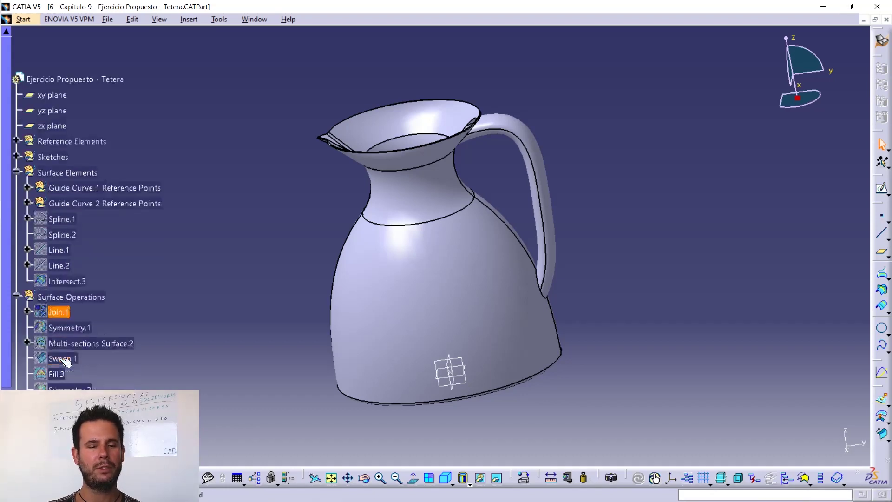
pyautogui.scroll(-1, 162, 292)
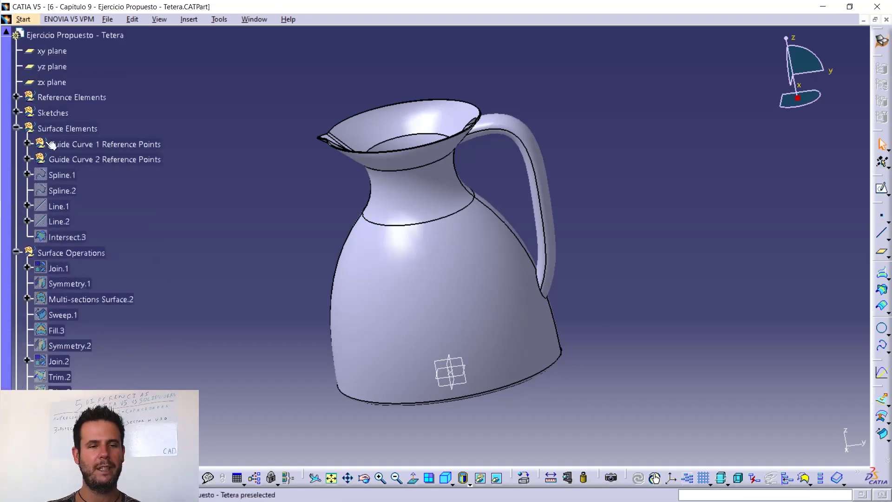
pyautogui.click(16, 128)
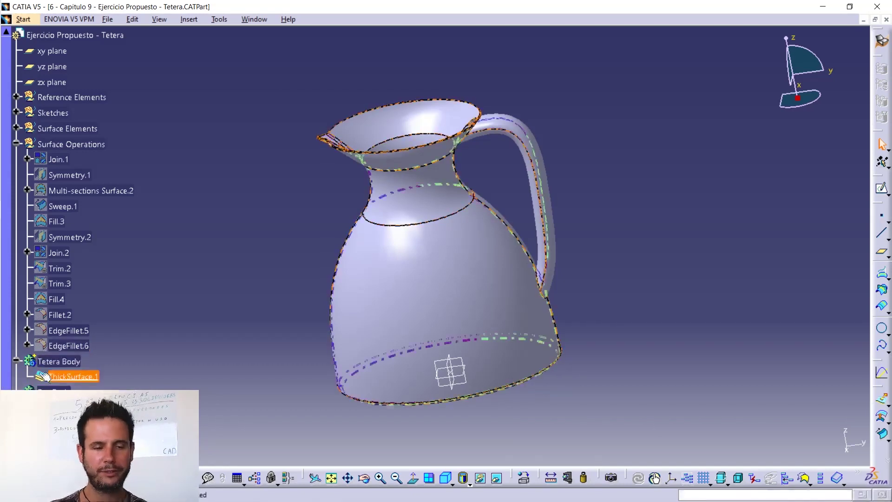
pyautogui.click(16, 361)
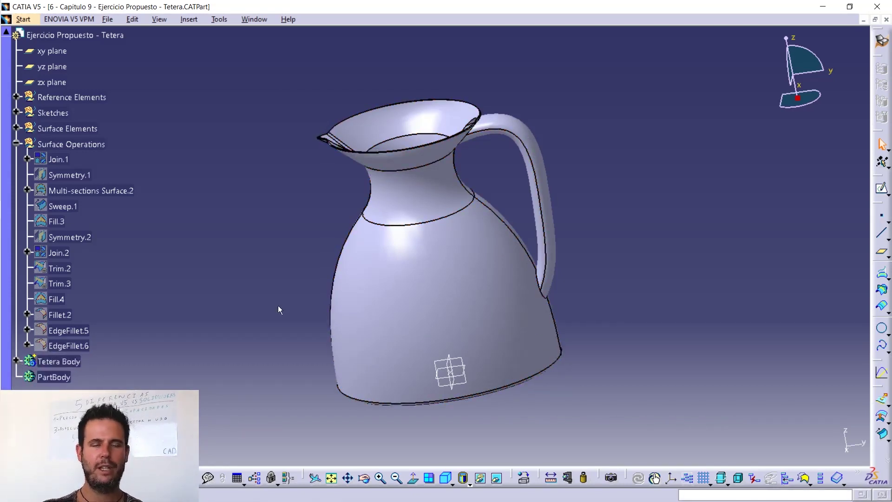
pyautogui.scroll(2, 278, 305)
pyautogui.scroll(-1, 277, 297)
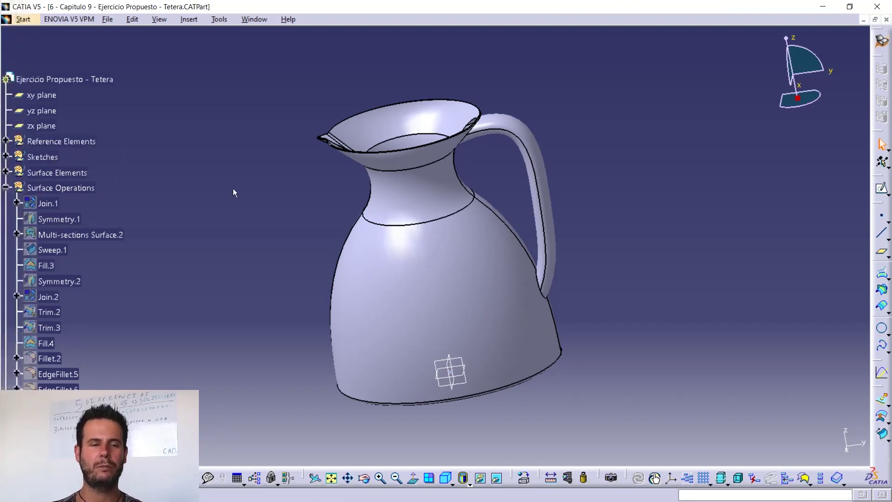
# Check the feature name in the properties of the Sketches set and close them without changes.
pyautogui.rightClick(65, 157)
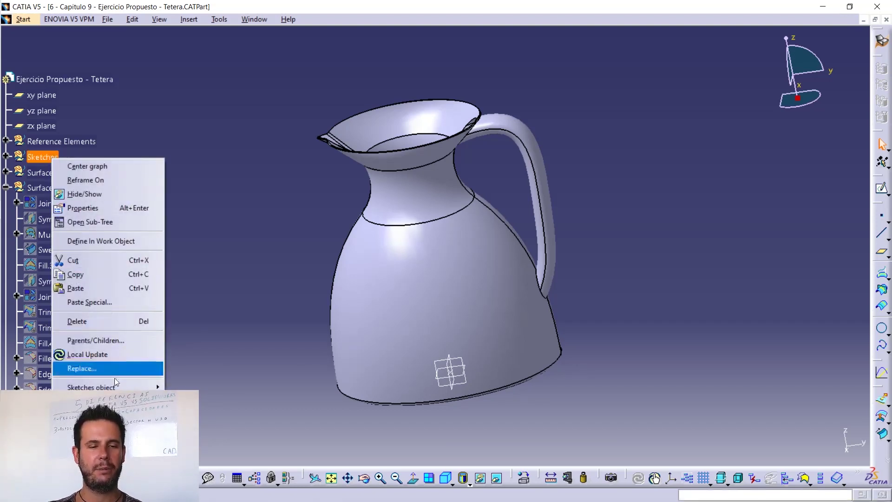
pyautogui.click(95, 209)
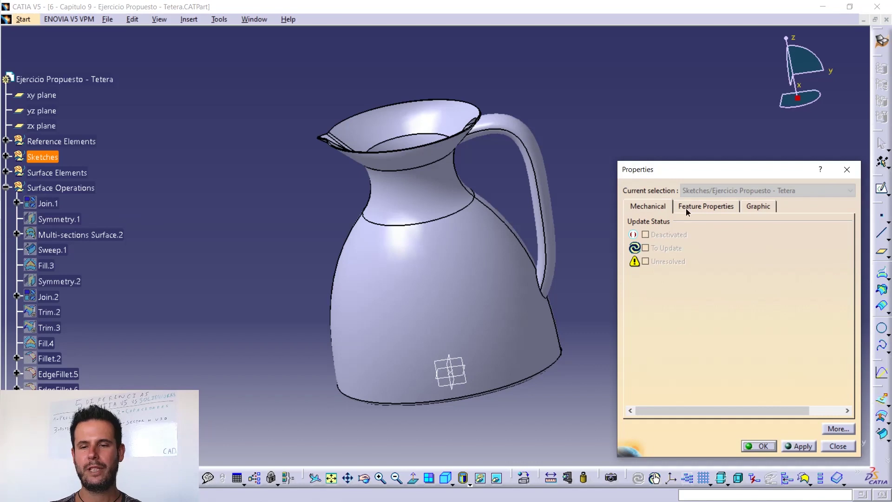
pyautogui.click(705, 208)
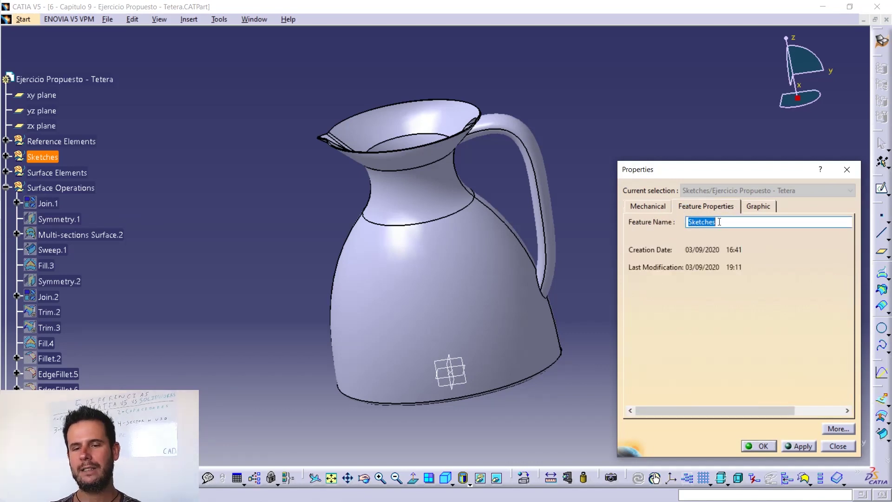
pyautogui.click(847, 170)
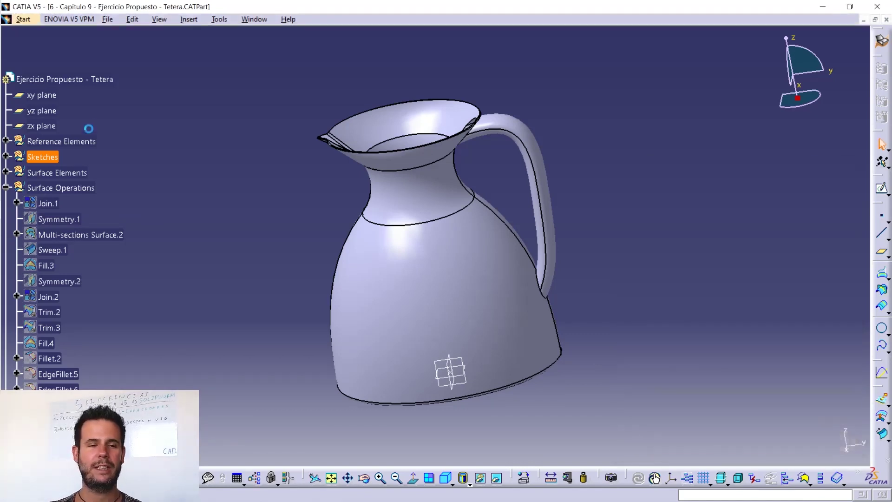
# Review the named sketches inside the Sketches set and the geometry in the hidden space, leaving the set collapsed and the solid displayed.
pyautogui.click(6, 157)
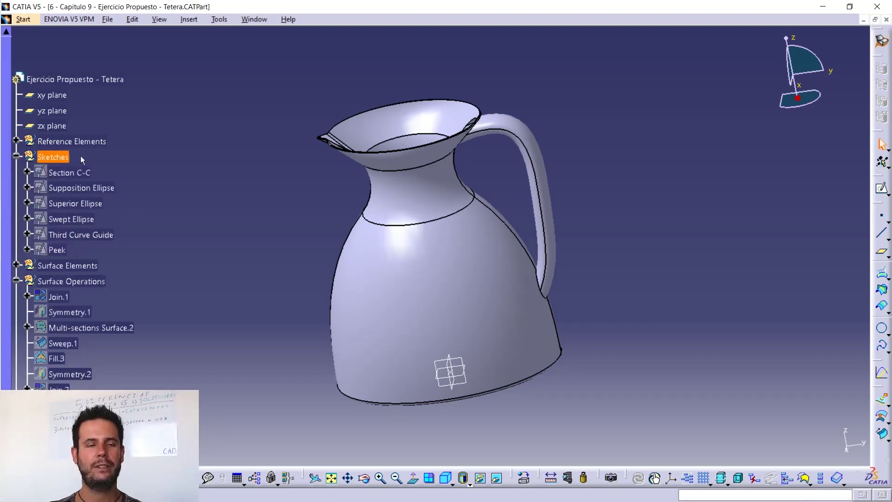
pyautogui.click(16, 157)
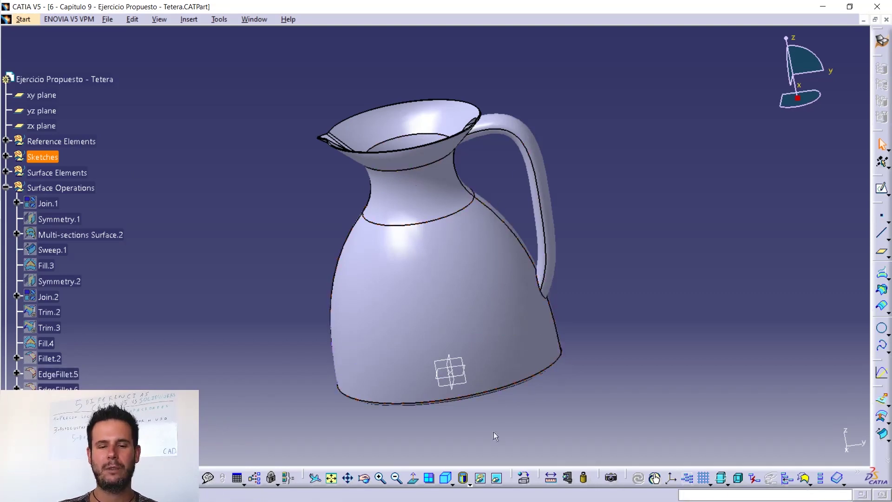
pyautogui.click(497, 478)
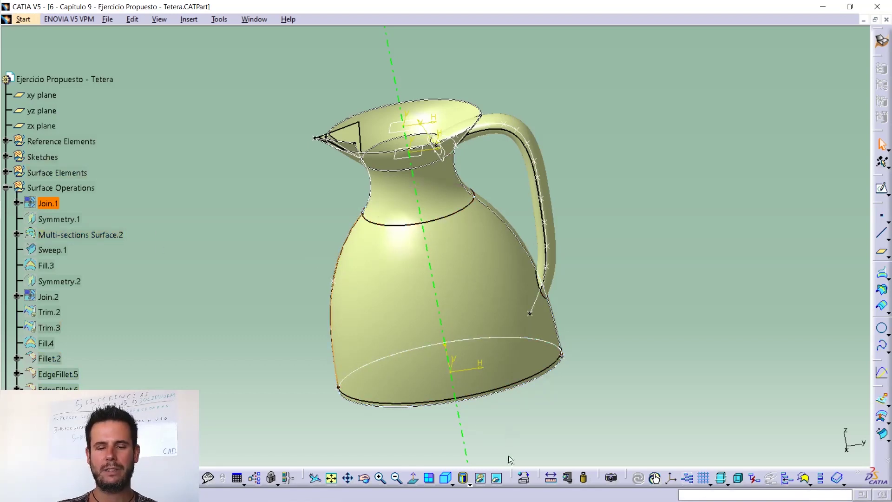
pyautogui.click(497, 478)
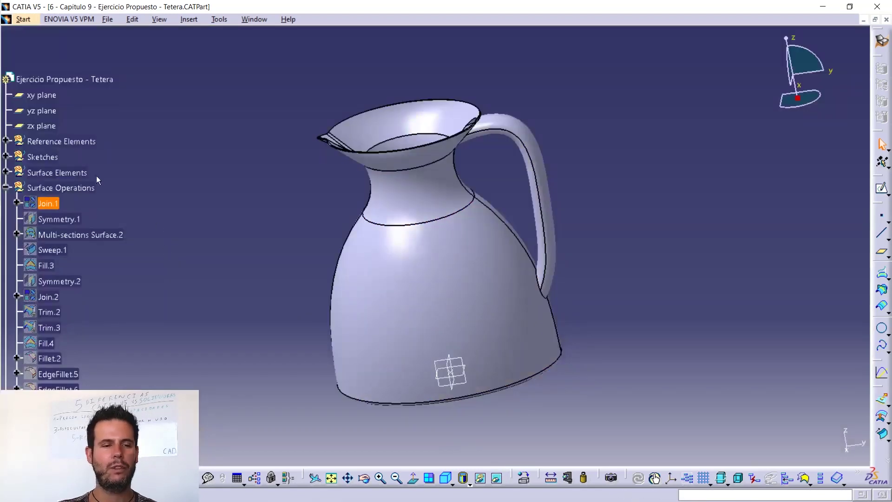
pyautogui.click(7, 157)
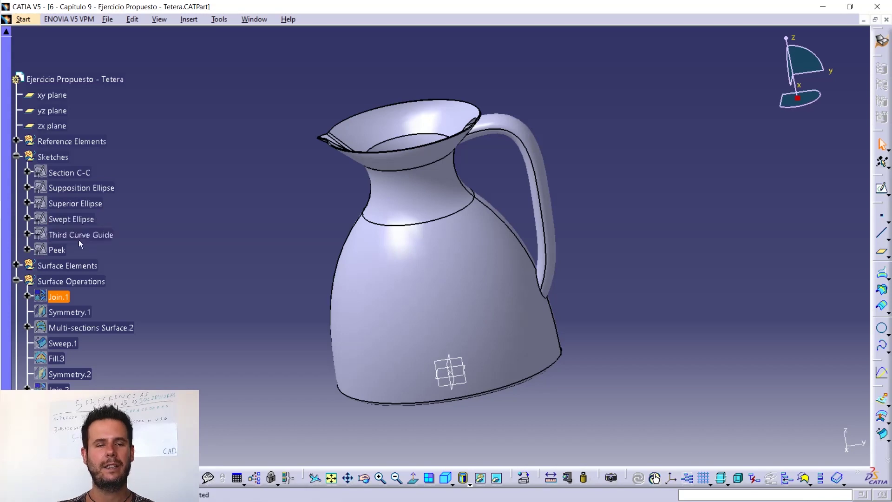
pyautogui.click(16, 156)
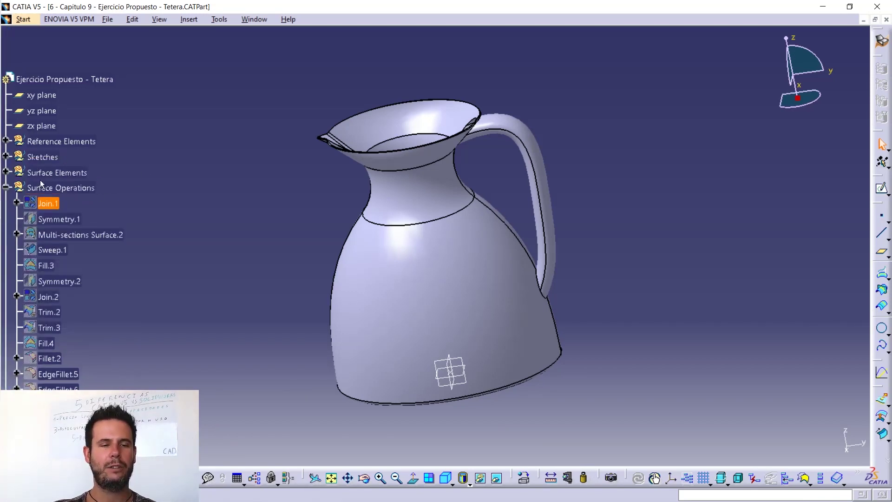
# Expand the Surface Elements set and examine its contents together with Join.1 and Symmetry.1 in Surface Operations.
pyautogui.click(6, 172)
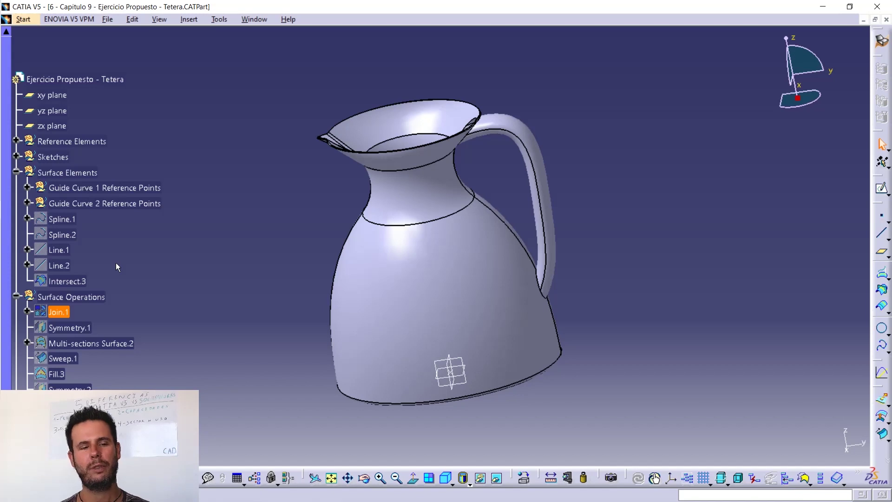
pyautogui.scroll(-2, 114, 261)
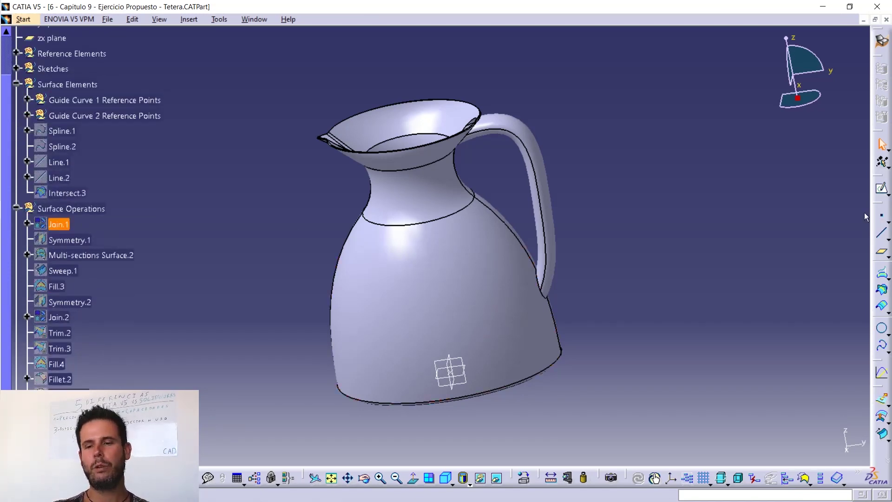
pyautogui.keyDown('ctrl'); pyautogui.click(81, 240); pyautogui.keyUp('ctrl')
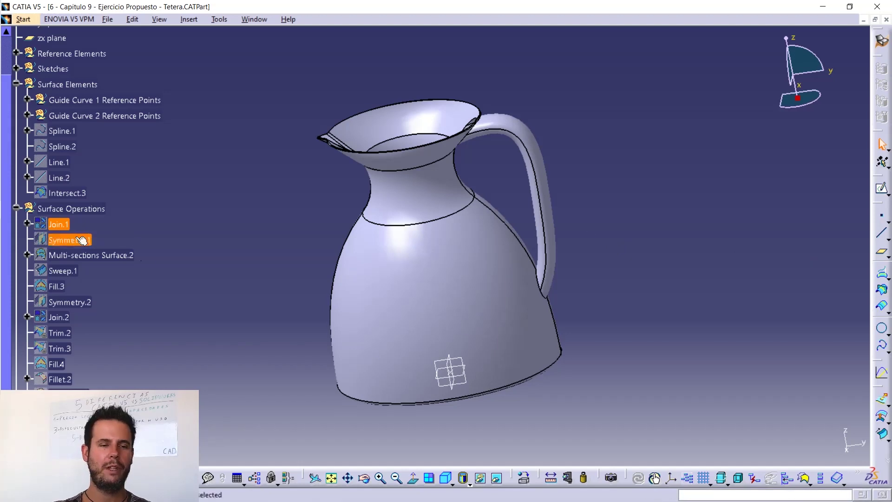
pyautogui.click(69, 226)
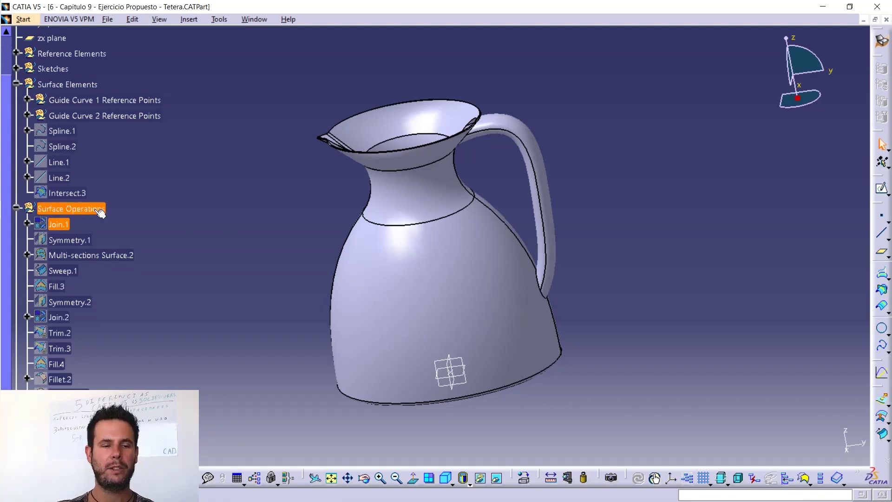
# Inspect the definitions of Join.1 and Sweep.1 in the Surface Operations set, closing each without changes.
pyautogui.doubleClick(58, 225)
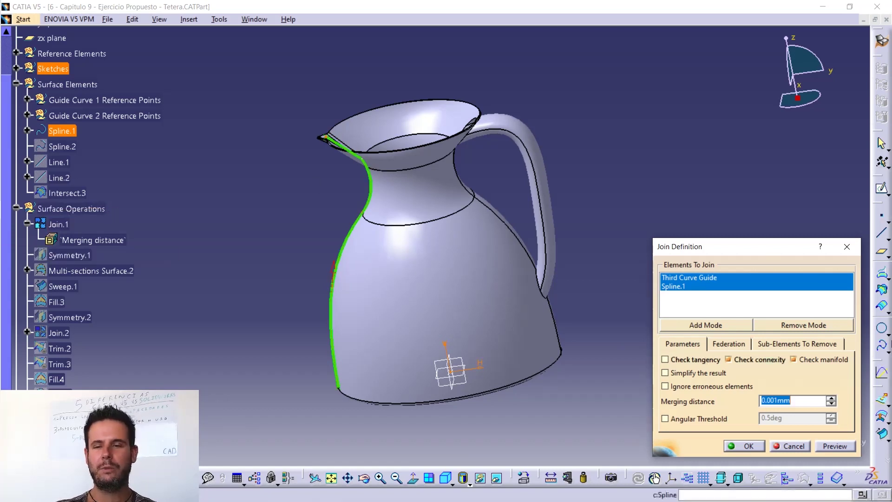
pyautogui.click(847, 247)
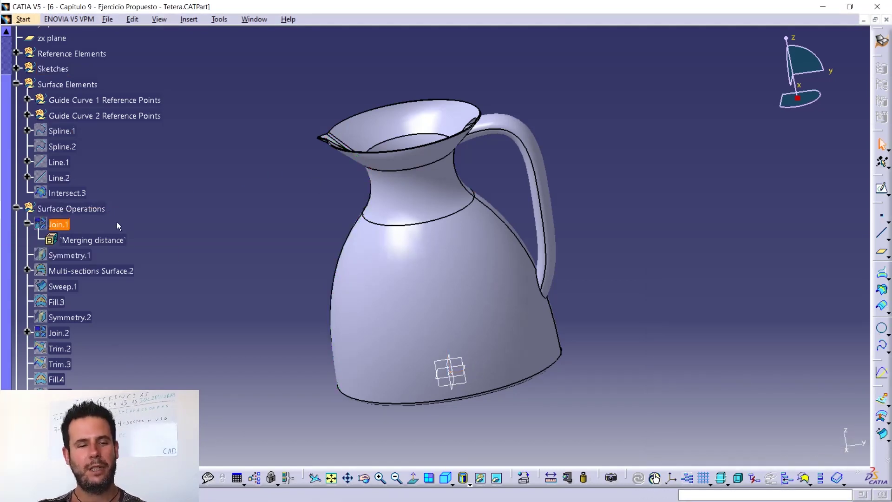
pyautogui.scroll(-1, 116, 221)
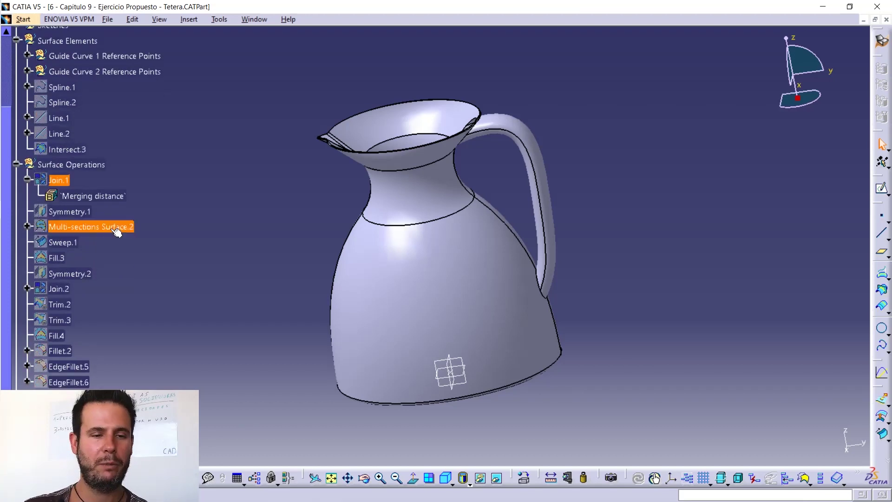
pyautogui.doubleClick(65, 242)
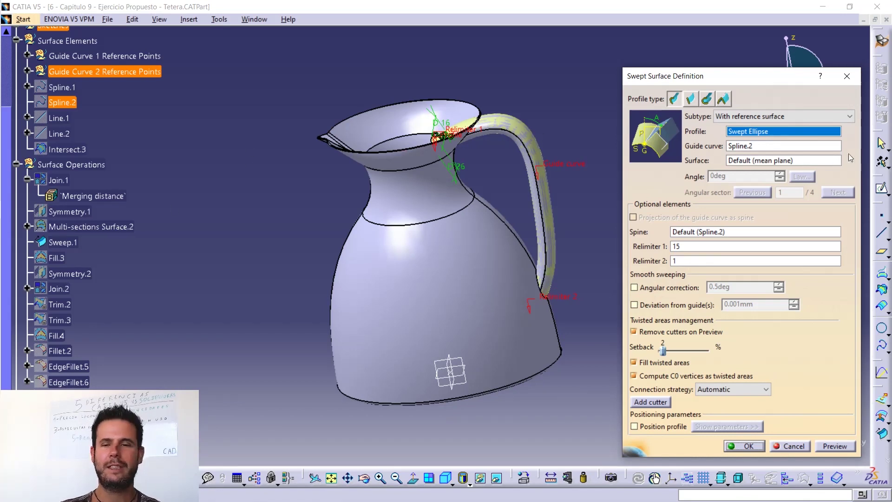
pyautogui.click(847, 76)
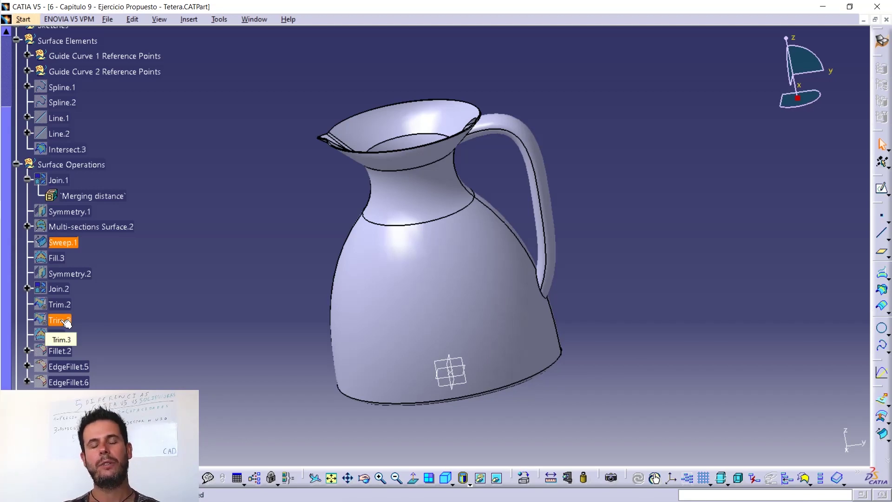
# Collapse the Surface Elements and Surface Operations sets in the teapot's tree.
pyautogui.scroll(1, 83, 247)
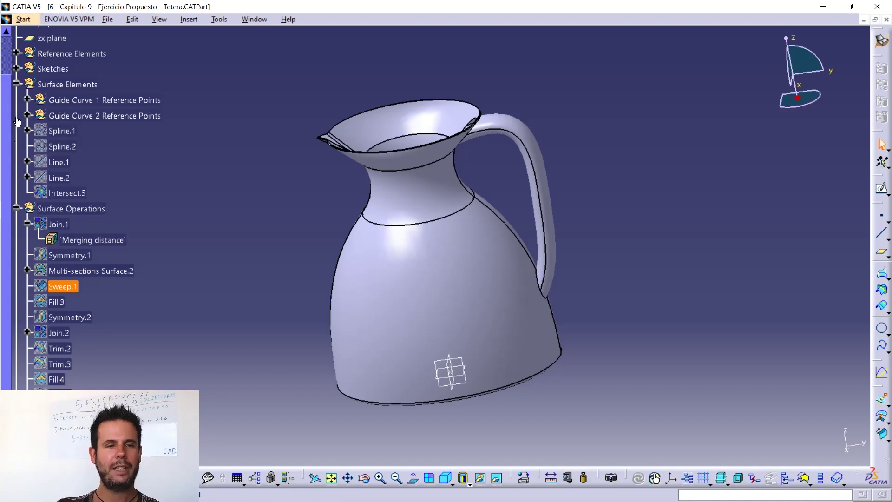
pyautogui.click(16, 84)
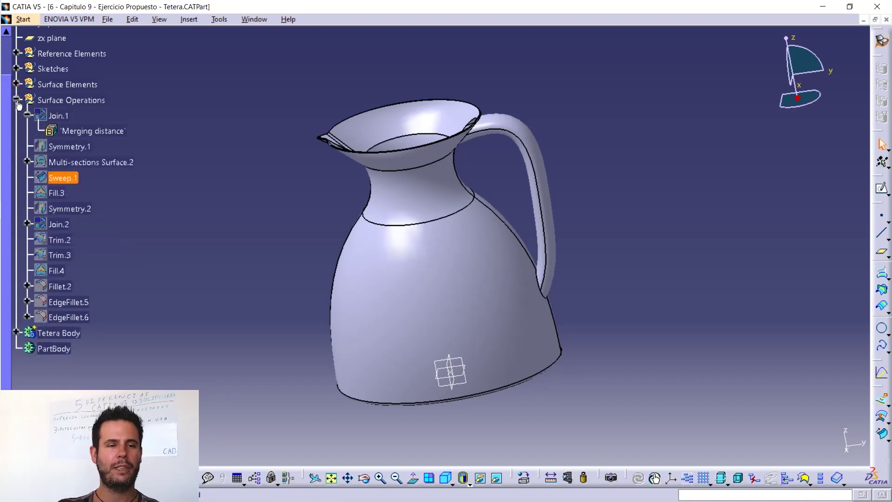
pyautogui.click(17, 100)
pyautogui.scroll(2, 121, 171)
pyautogui.scroll(2, 88, 149)
# Expand the Reference Elements set and review the origin, planes and points it contains.
pyautogui.click(56, 201)
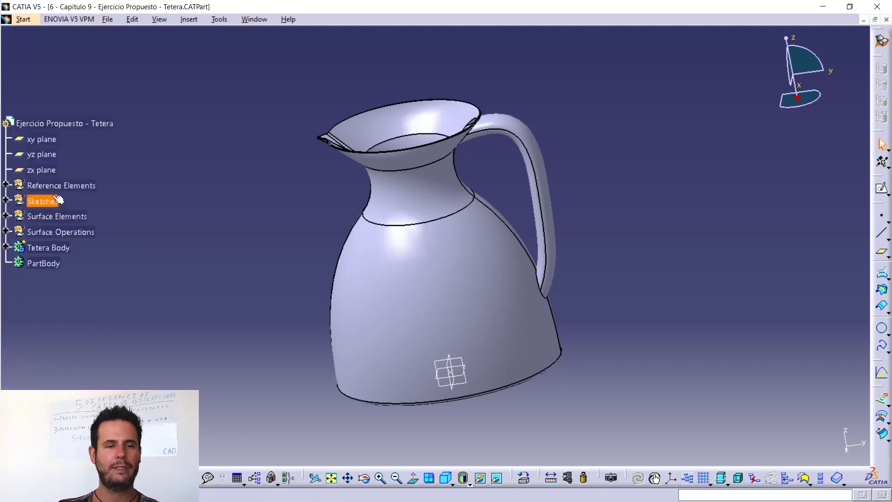
pyautogui.click(83, 186)
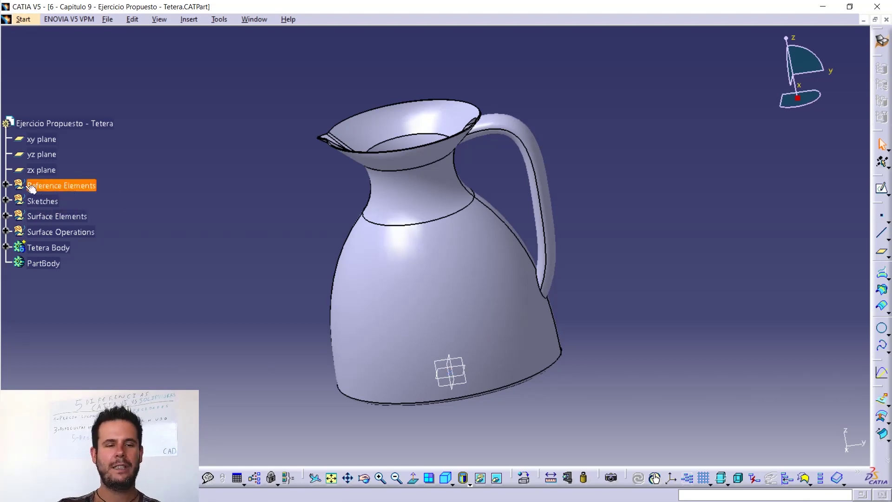
pyautogui.click(6, 184)
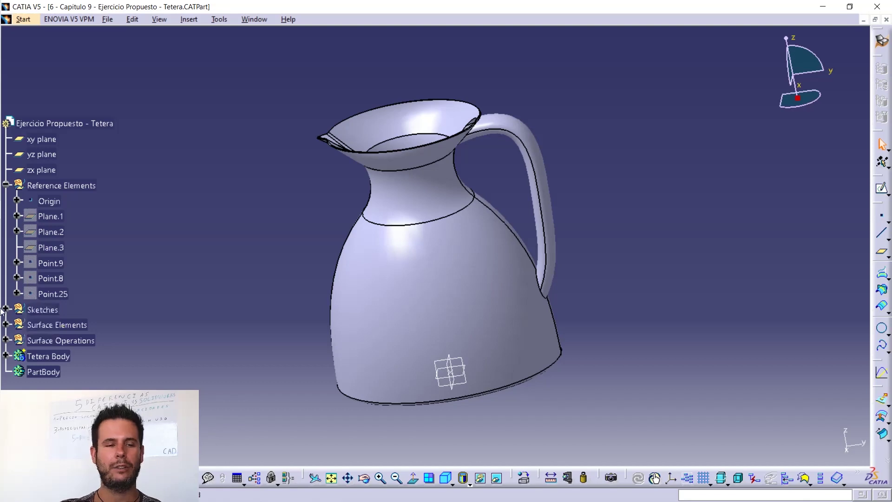
pyautogui.click(57, 186)
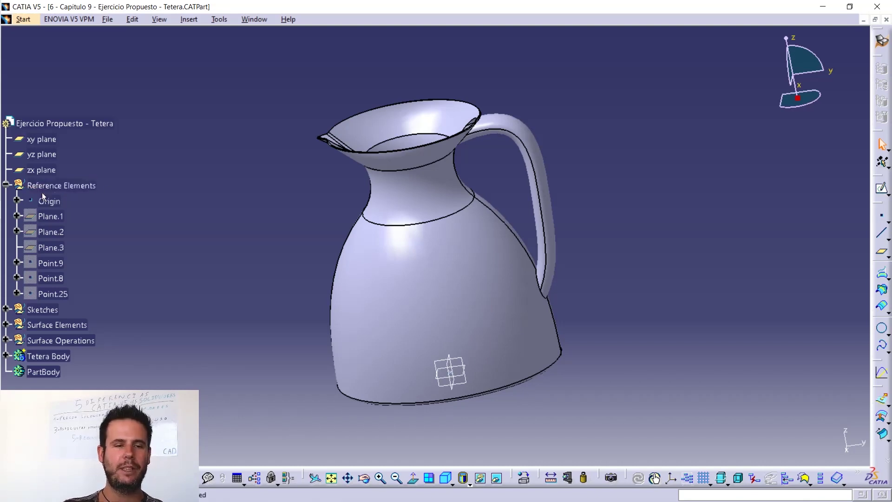
pyautogui.click(62, 186)
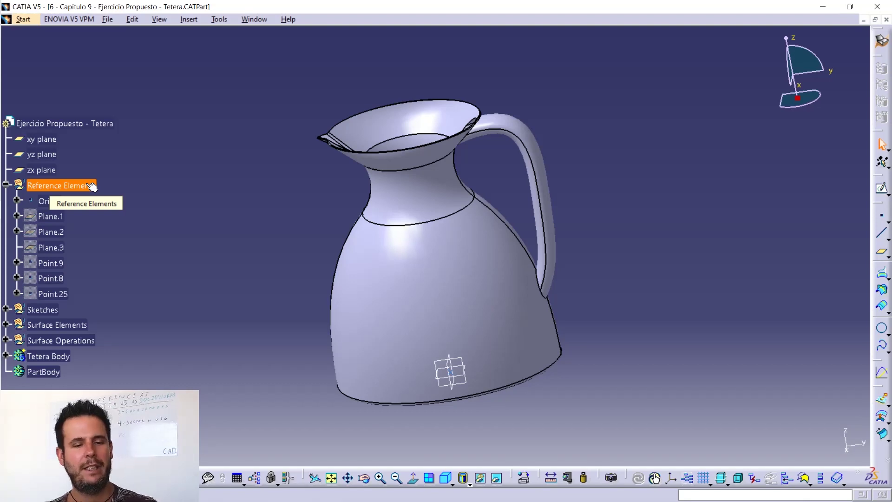
pyautogui.click(229, 292)
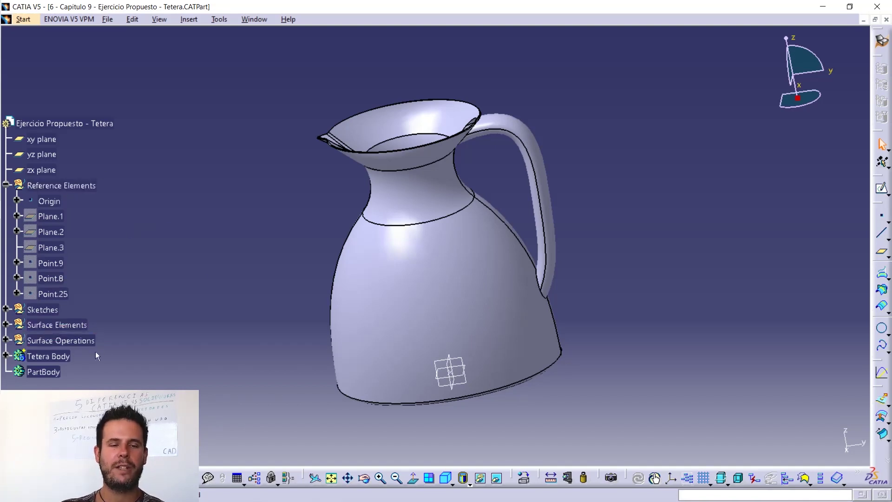
pyautogui.click(95, 188)
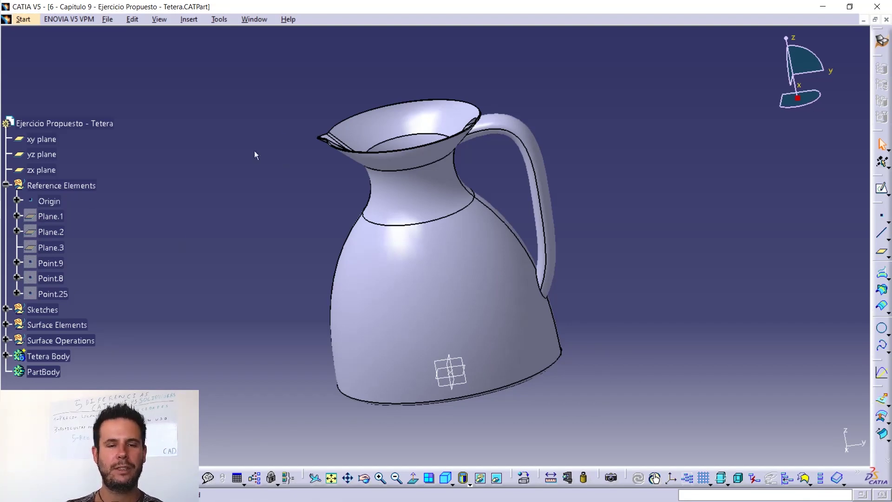
# Switch to the Anclaje de automovil part and examine the surface features inside its SUPERFICIES BASE set.
pyautogui.click(263, 20)
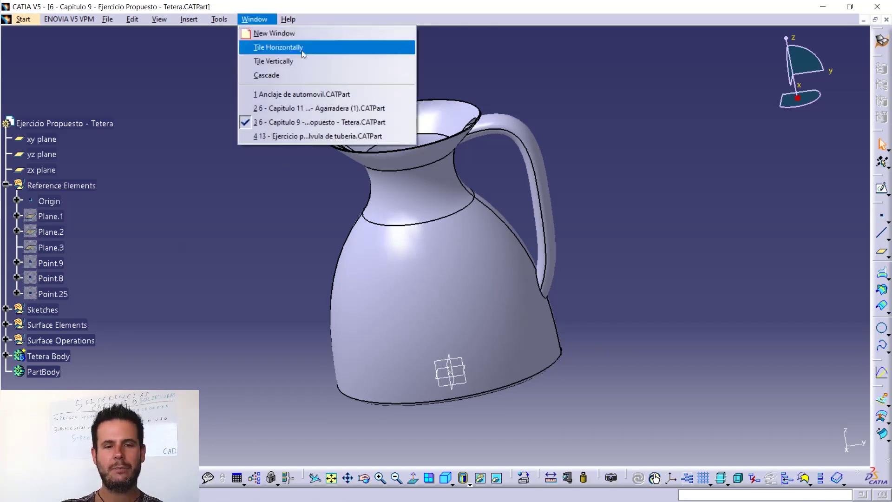
pyautogui.click(300, 99)
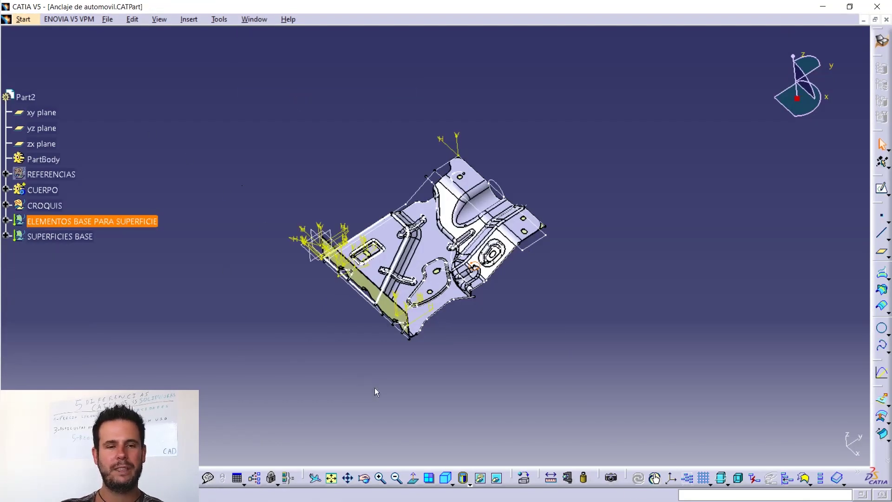
pyautogui.moveTo(375, 388); pyautogui.dragTo(391, 353, button='middle')
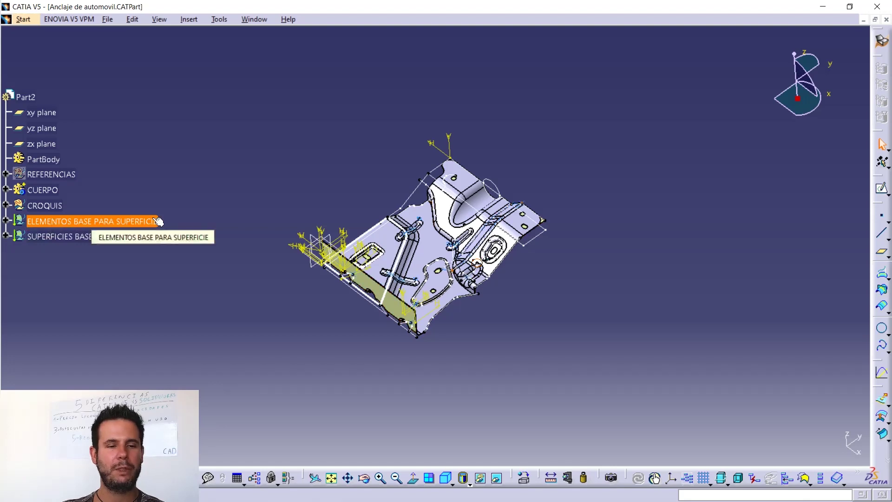
pyautogui.keyDown('ctrl'); pyautogui.click(60, 235); pyautogui.keyUp('ctrl')
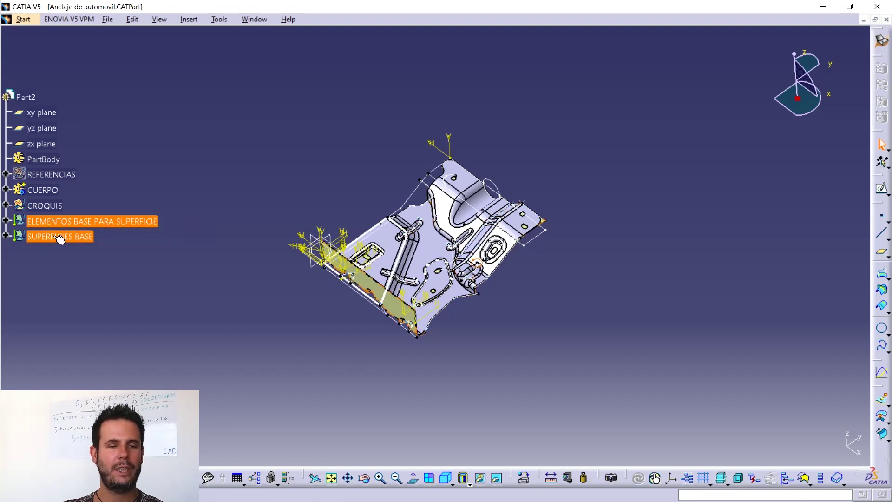
pyautogui.click(5, 235)
pyautogui.scroll(-3, 73, 256)
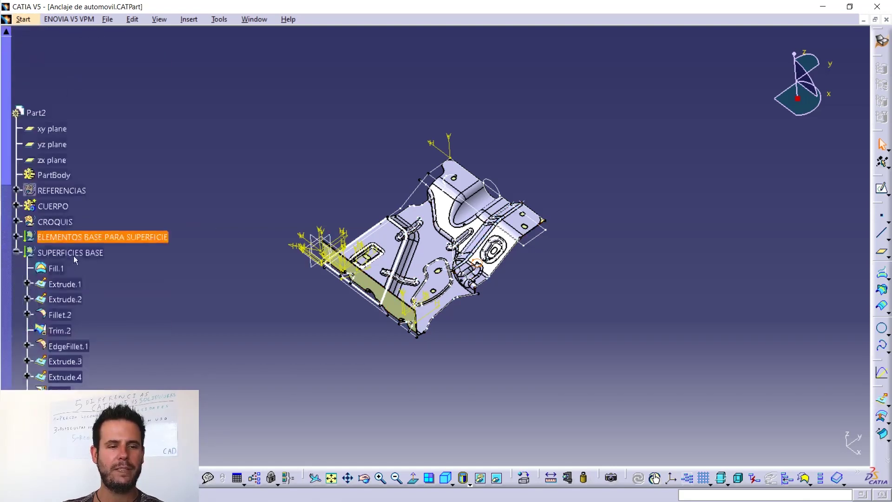
pyautogui.scroll(-6, 113, 246)
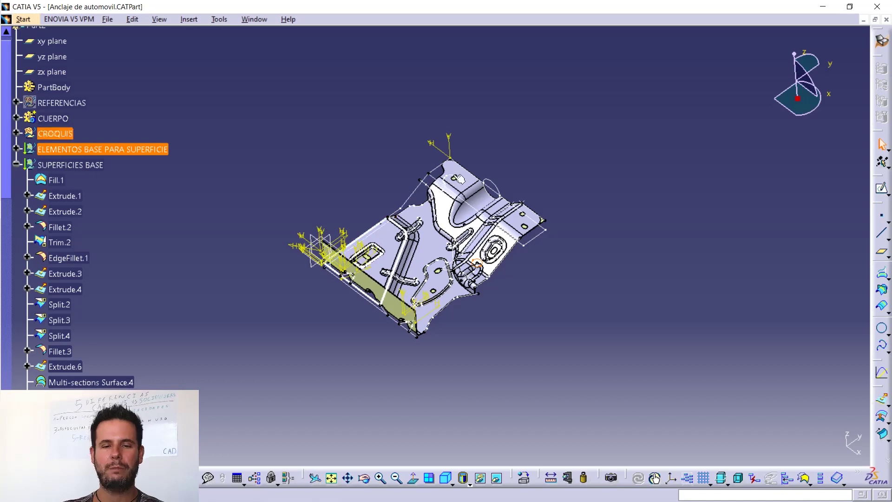
pyautogui.scroll(3, 408, 237)
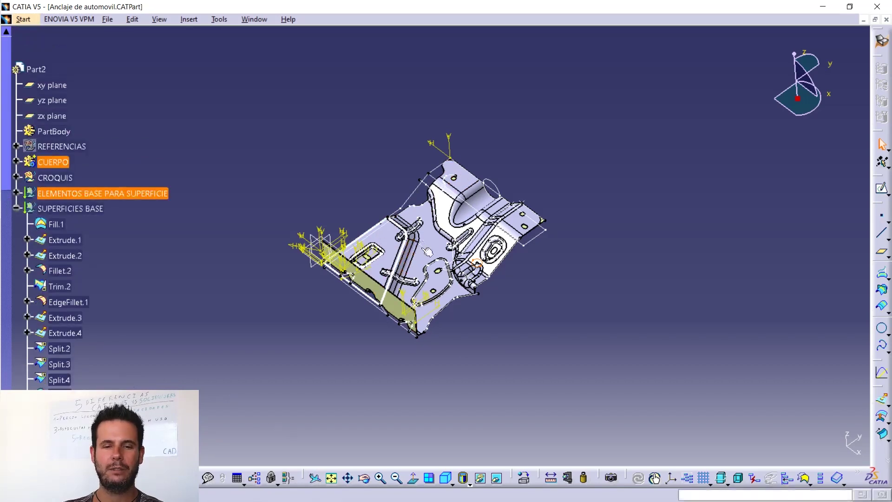
# Hide the CUERPO body and check it in the hidden space, returning to the visible space with the surfaces displayed.
pyautogui.click(480, 478)
pyautogui.scroll(3, 411, 279)
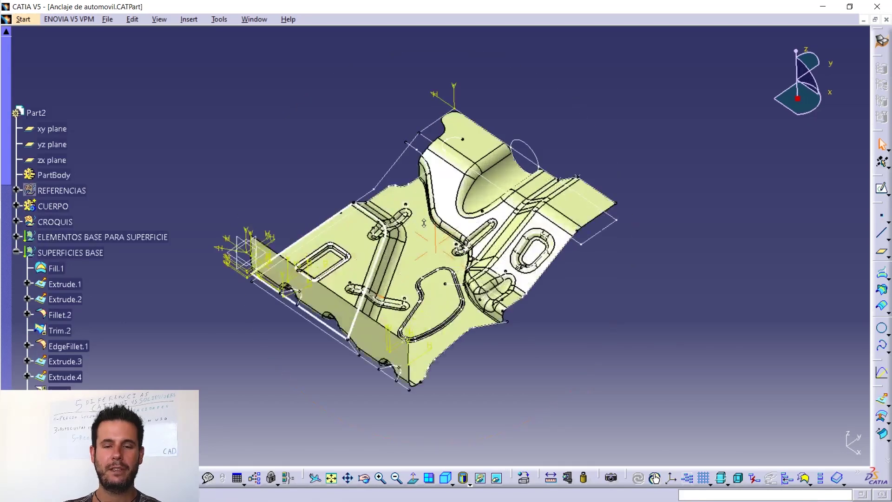
pyautogui.click(497, 478)
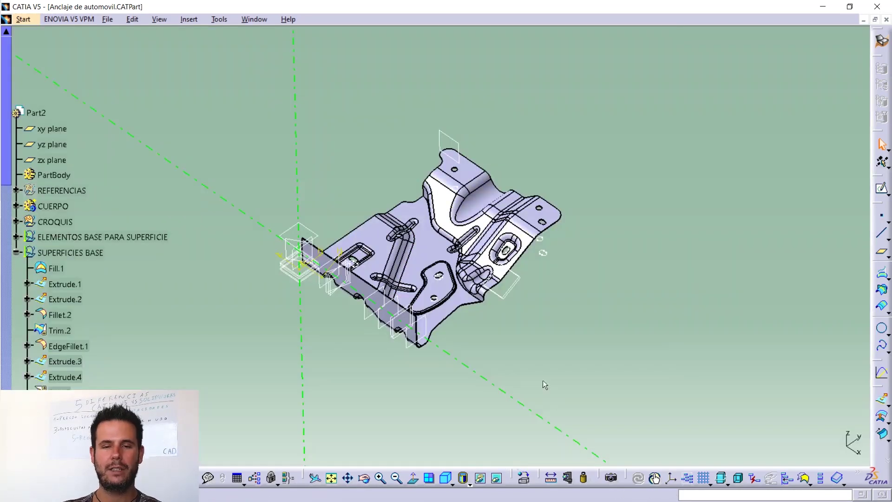
pyautogui.click(496, 476)
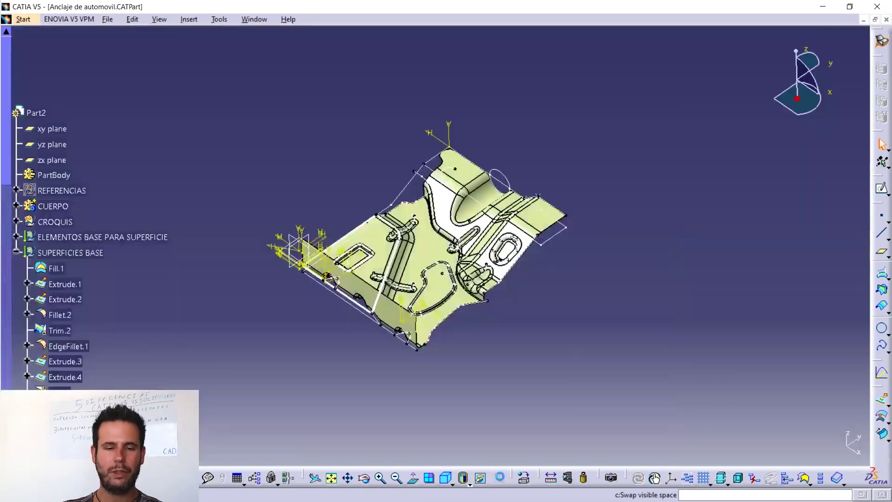
pyautogui.moveTo(393, 274); pyautogui.dragTo(441, 206, button='middle')
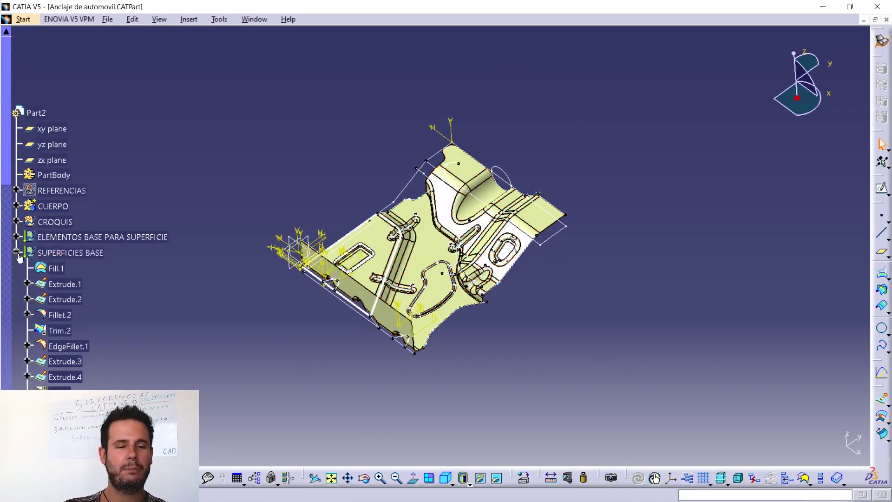
# Collapse SUPERFICIES BASE and examine the contents of ELEMENTOS BASE PARA SUPERFICIE, leaving both sets collapsed.
pyautogui.scroll(-3, 70, 276)
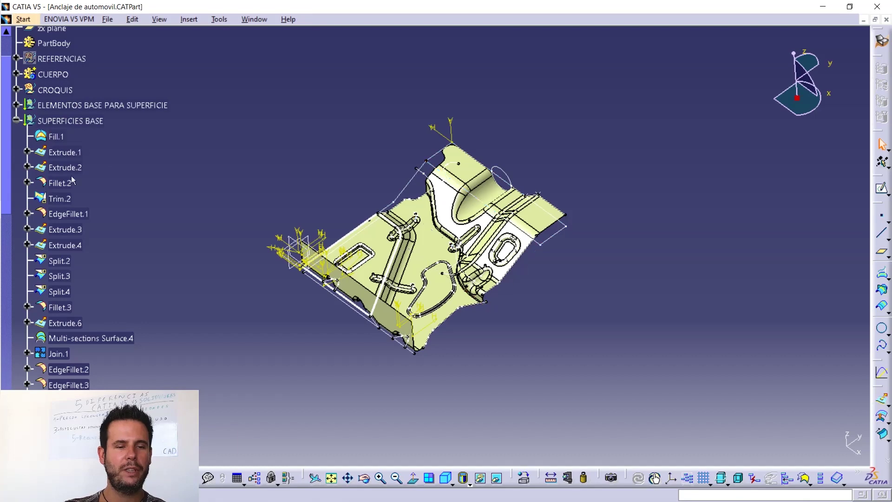
pyautogui.click(16, 120)
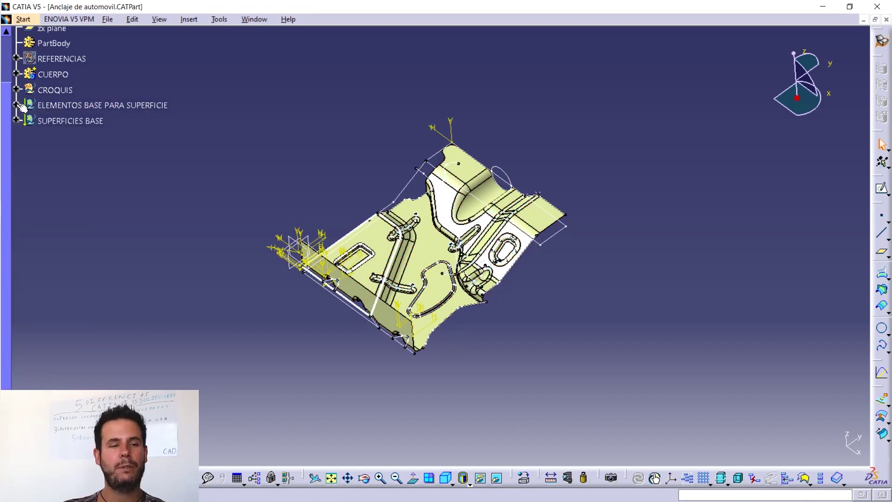
pyautogui.click(16, 105)
pyautogui.scroll(2, 100, 150)
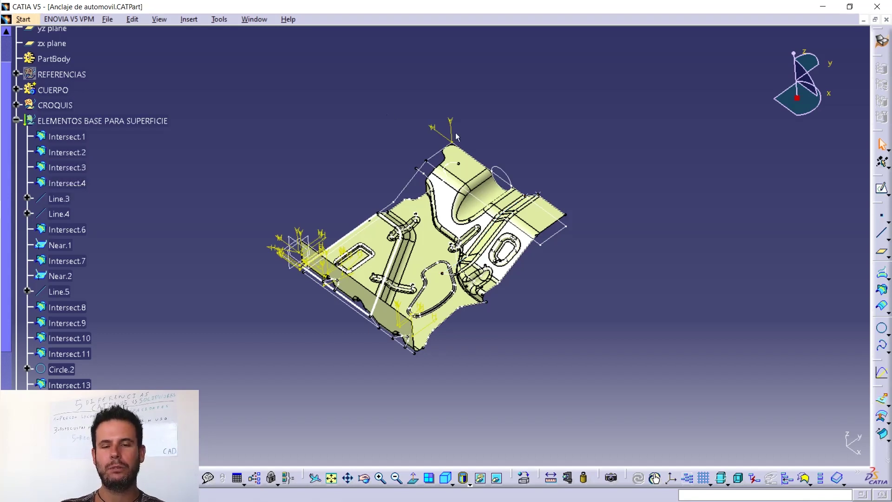
pyautogui.scroll(-5, 174, 289)
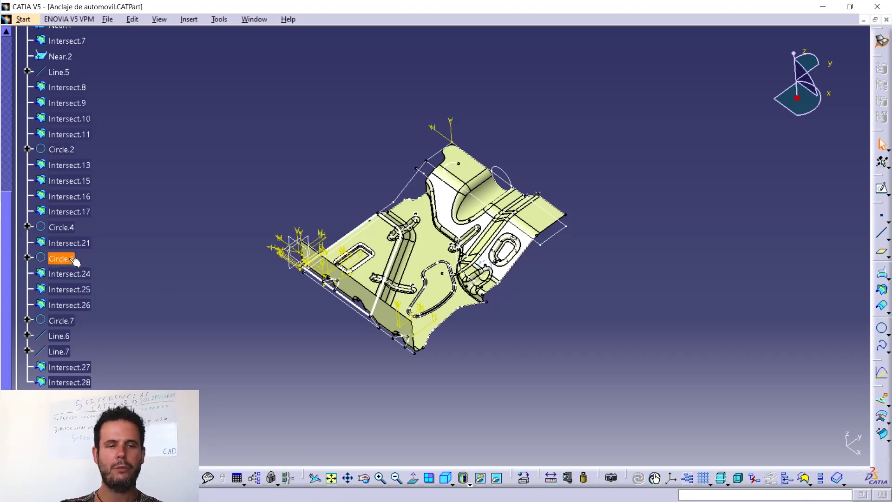
pyautogui.scroll(5, 102, 237)
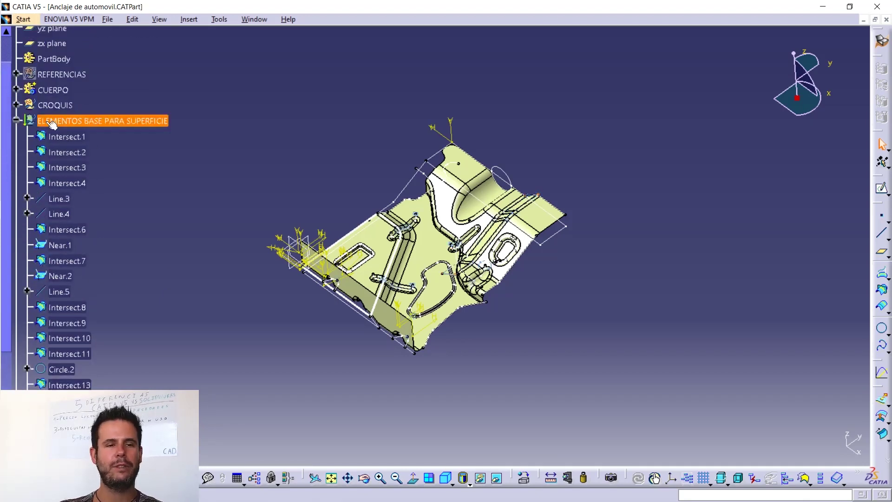
pyautogui.click(16, 122)
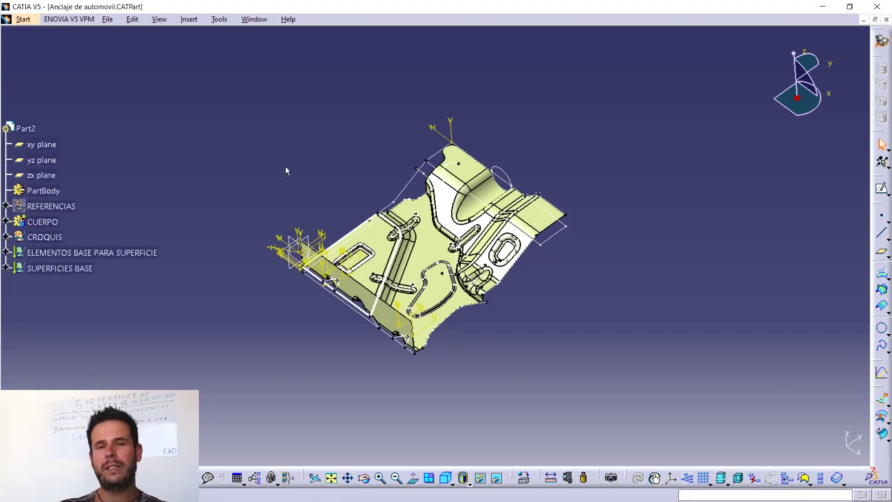
# Switch to the Capitulo 11 Agarradera part, collapse its Surface Elements set and expand Reference Elements to view its named section planes.
pyautogui.click(245, 20)
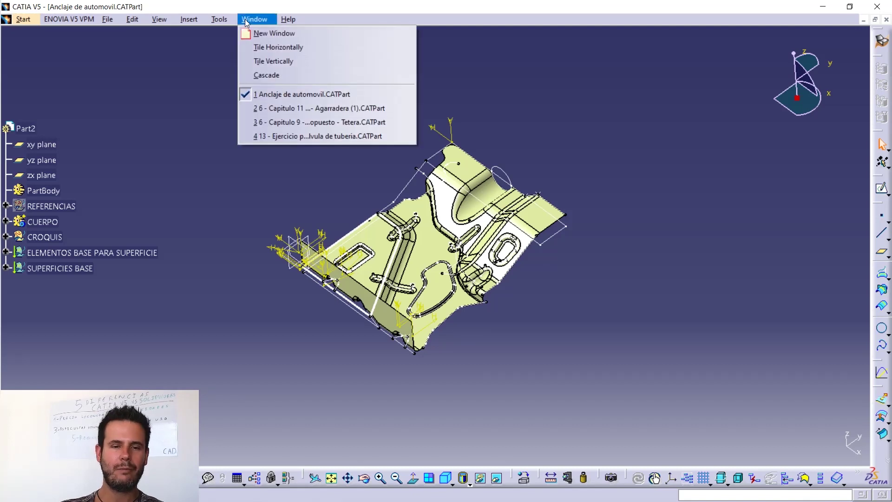
pyautogui.click(347, 108)
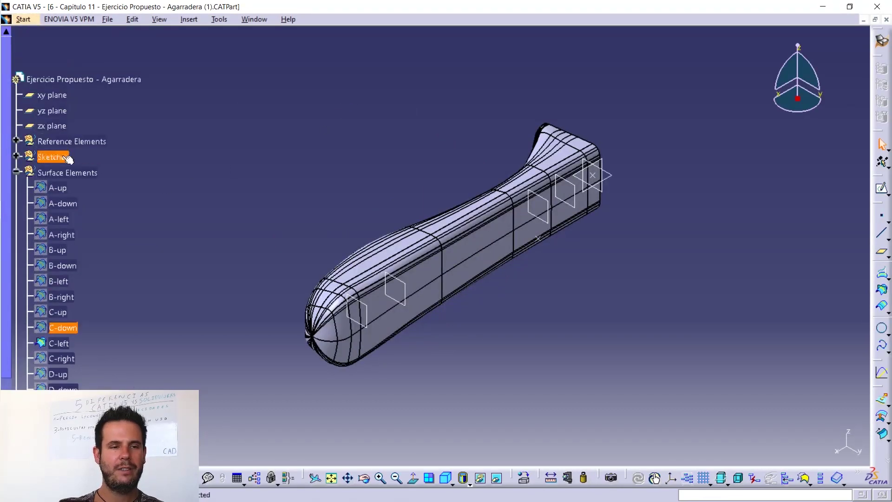
pyautogui.click(17, 171)
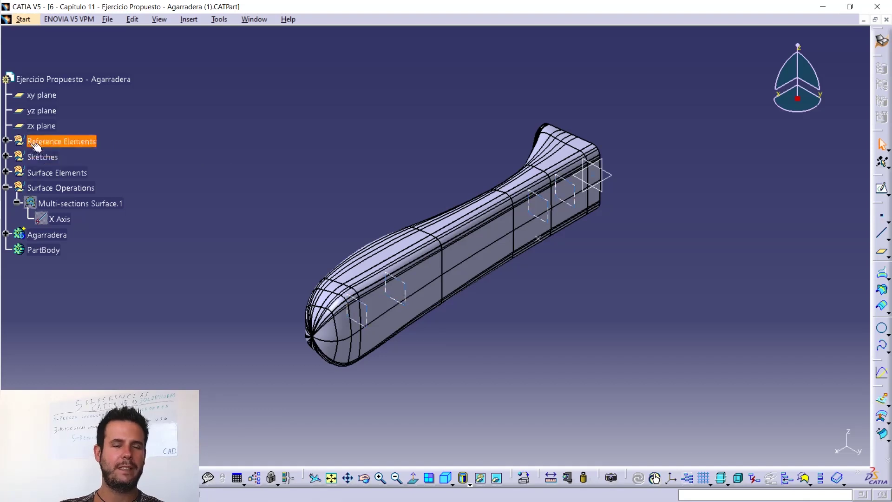
pyautogui.click(6, 142)
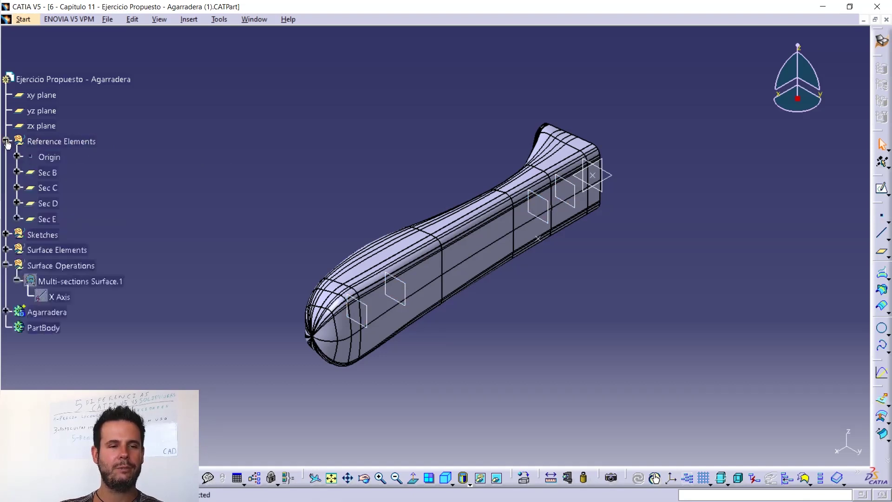
# Check the offset definition of plane Sec D without changing it, and expand the Surface Elements set.
pyautogui.doubleClick(47, 203)
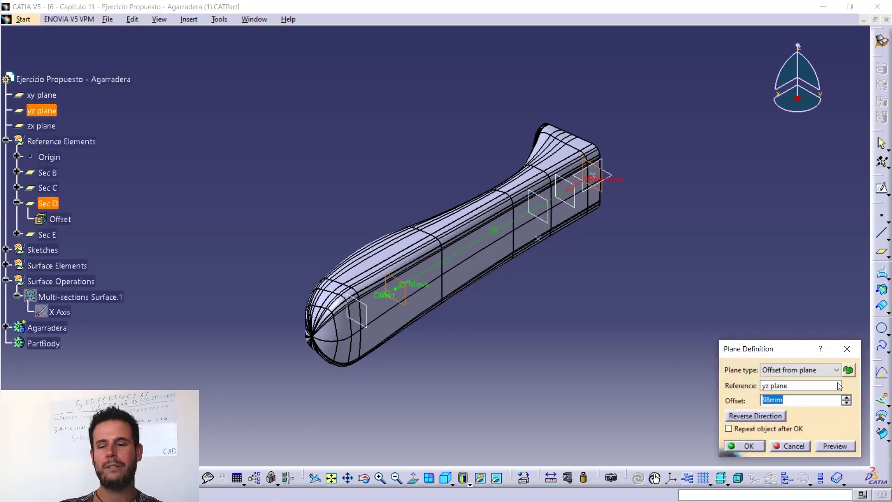
pyautogui.click(847, 349)
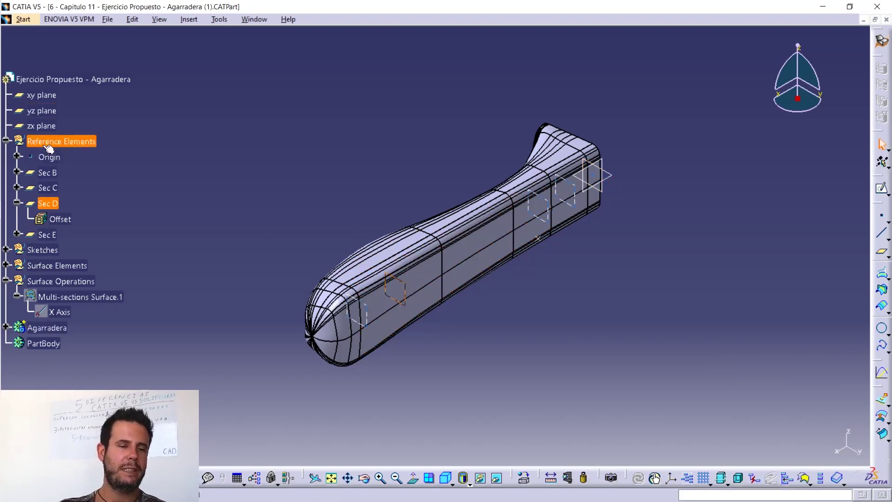
pyautogui.scroll(-1, 64, 227)
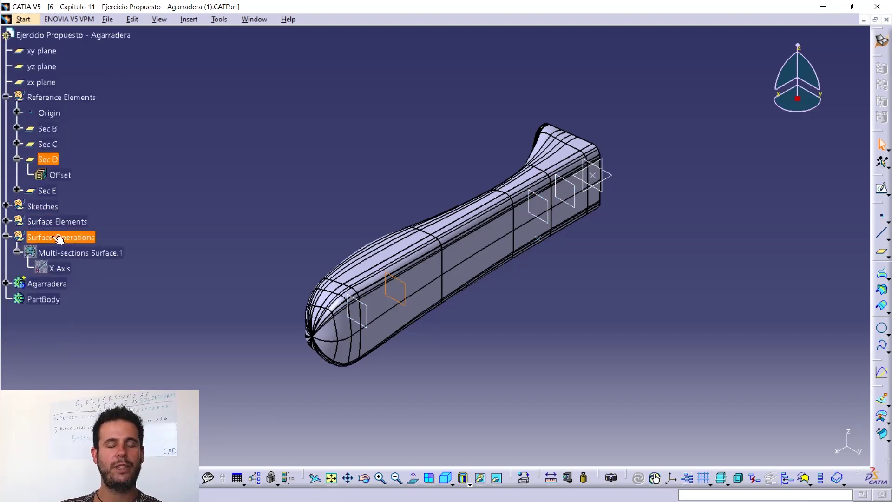
pyautogui.click(9, 222)
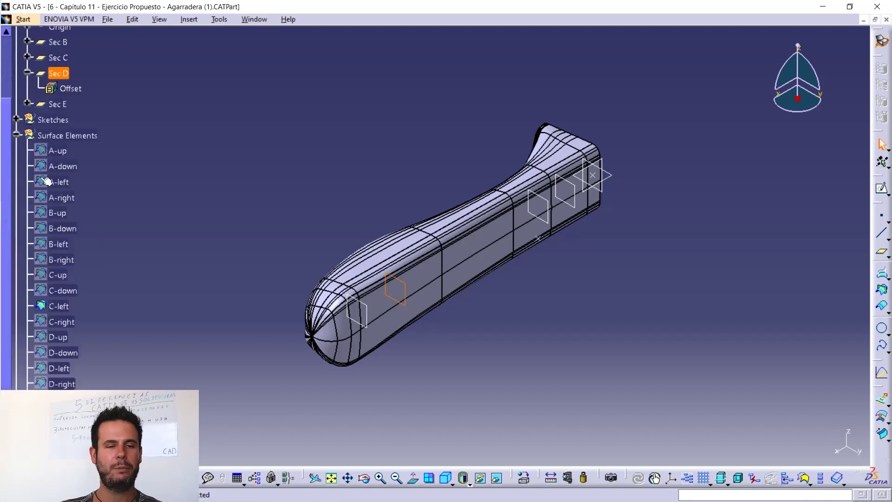
# Inspect the intersection definition of the B-up point in Surface Elements, then close it without changes.
pyautogui.doubleClick(53, 213)
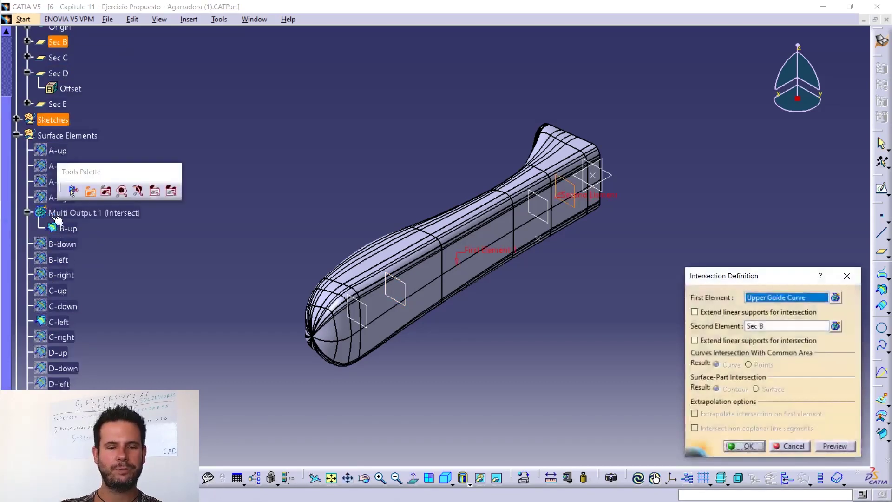
pyautogui.moveTo(752, 268); pyautogui.dragTo(654, 183)
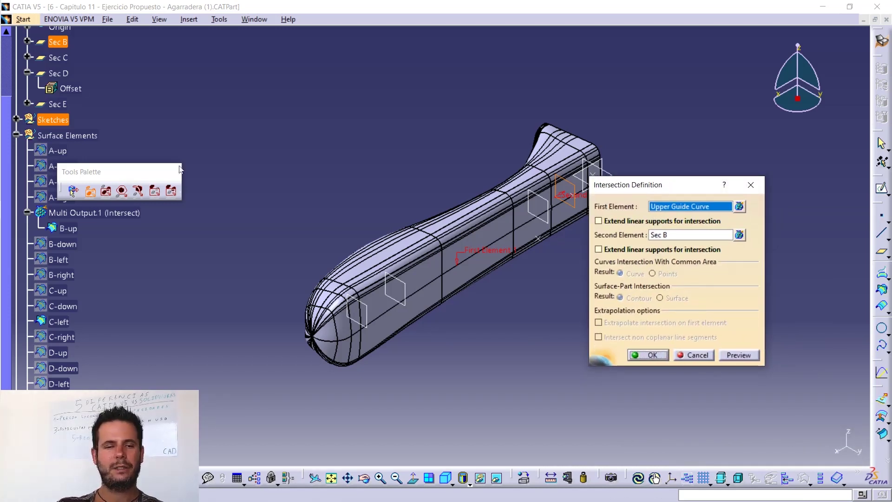
pyautogui.click(762, 186)
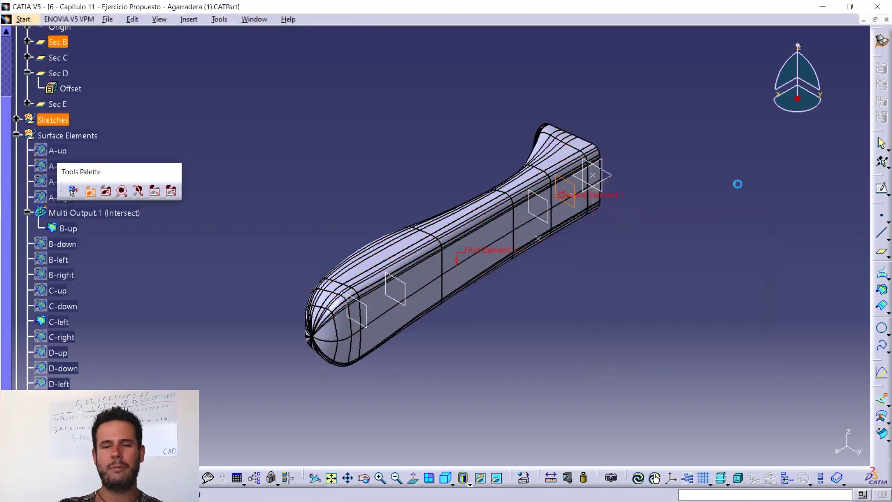
pyautogui.keyDown('ctrl'); pyautogui.click(63, 259); pyautogui.keyUp('ctrl')
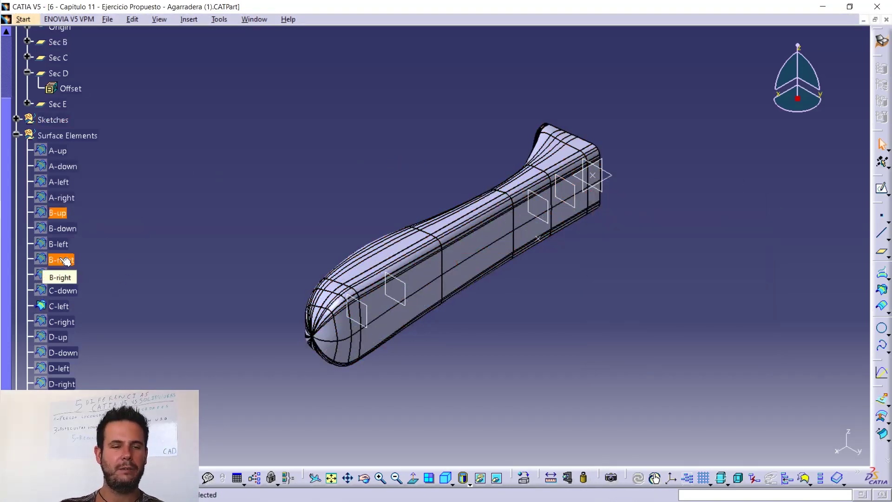
# Inspect the sections, closing points and guides in the definition of Multi-sections Surface.1, leaving it unmodified.
pyautogui.scroll(-2, 120, 265)
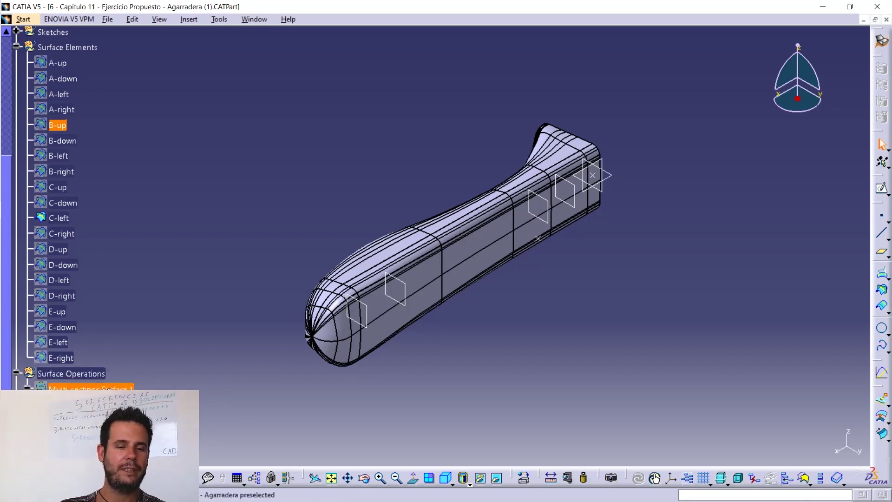
pyautogui.doubleClick(88, 389)
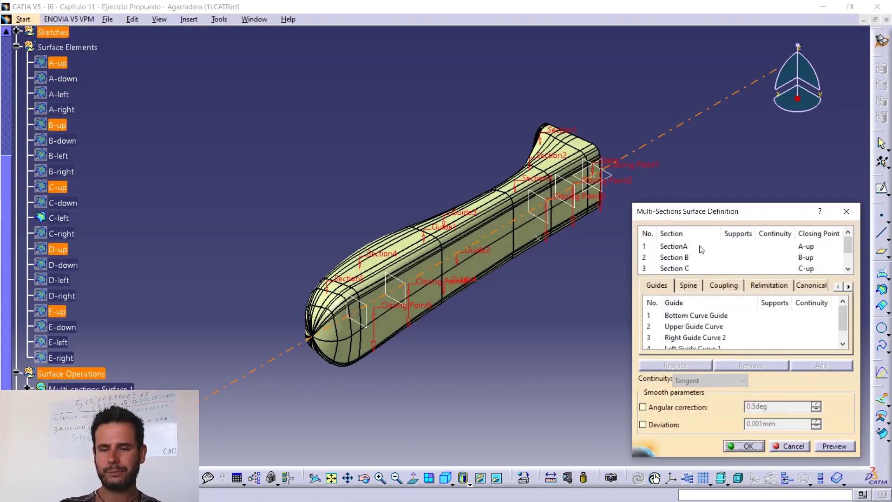
pyautogui.click(847, 211)
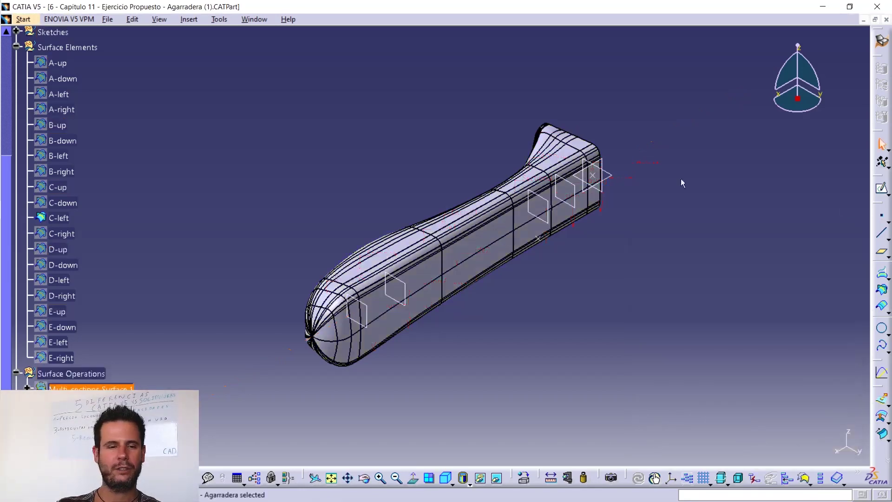
# Inspect the intersection definition of the C-up point, close it unchanged and review the named elements from Reference Elements to Surface Operations.
pyautogui.doubleClick(56, 188)
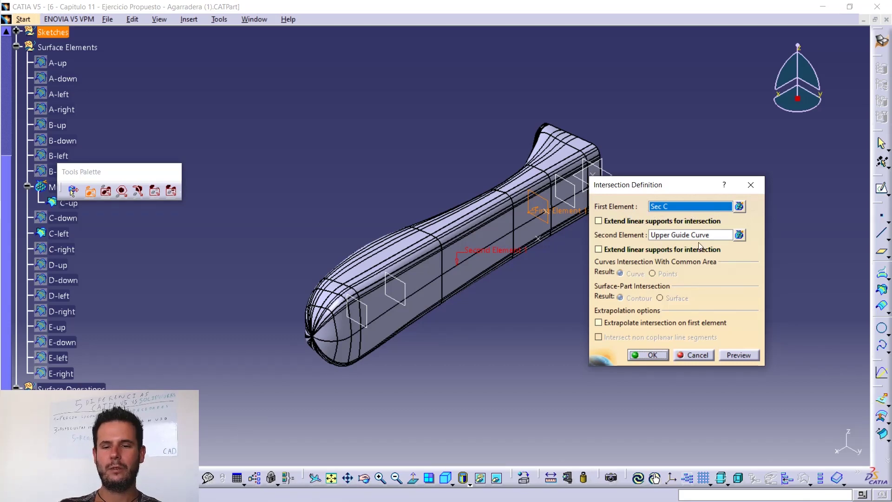
pyautogui.click(750, 184)
pyautogui.scroll(1, 180, 183)
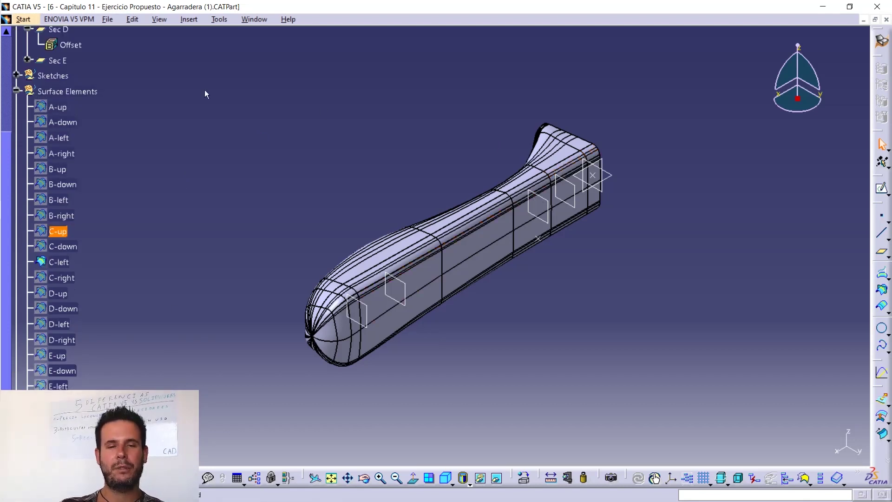
pyautogui.scroll(2, 77, 91)
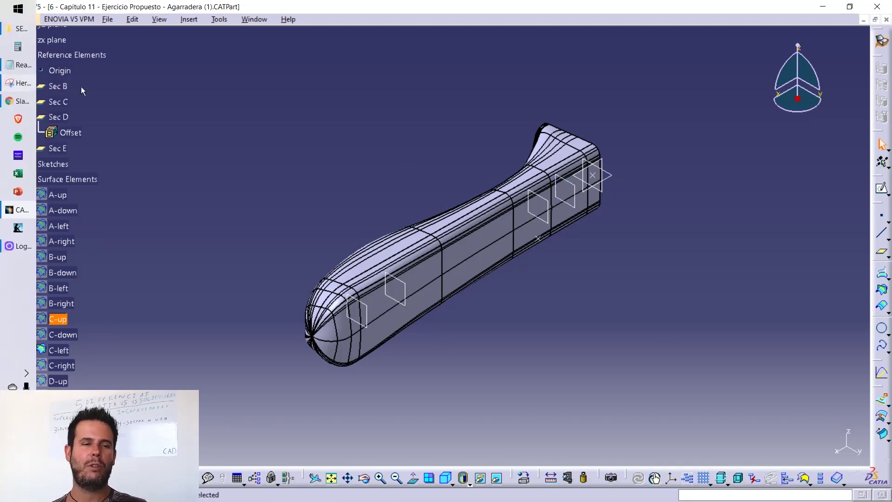
pyautogui.scroll(-3, 157, 204)
pyautogui.scroll(-2, 158, 219)
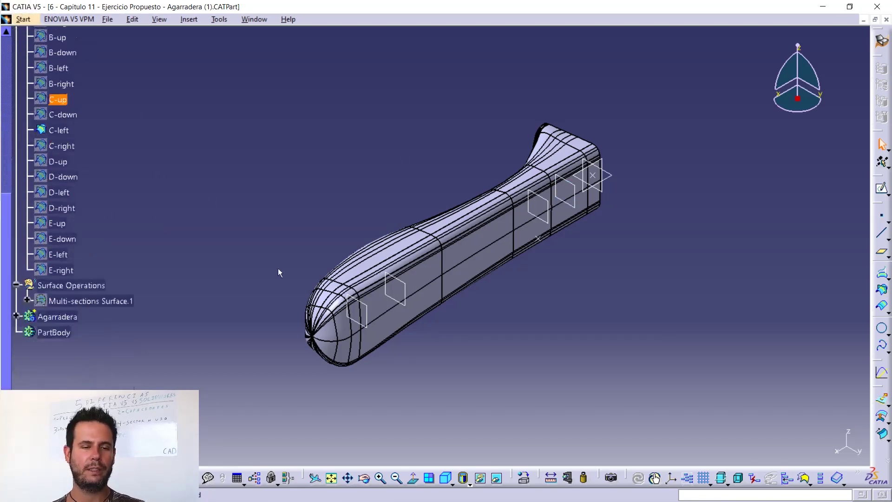